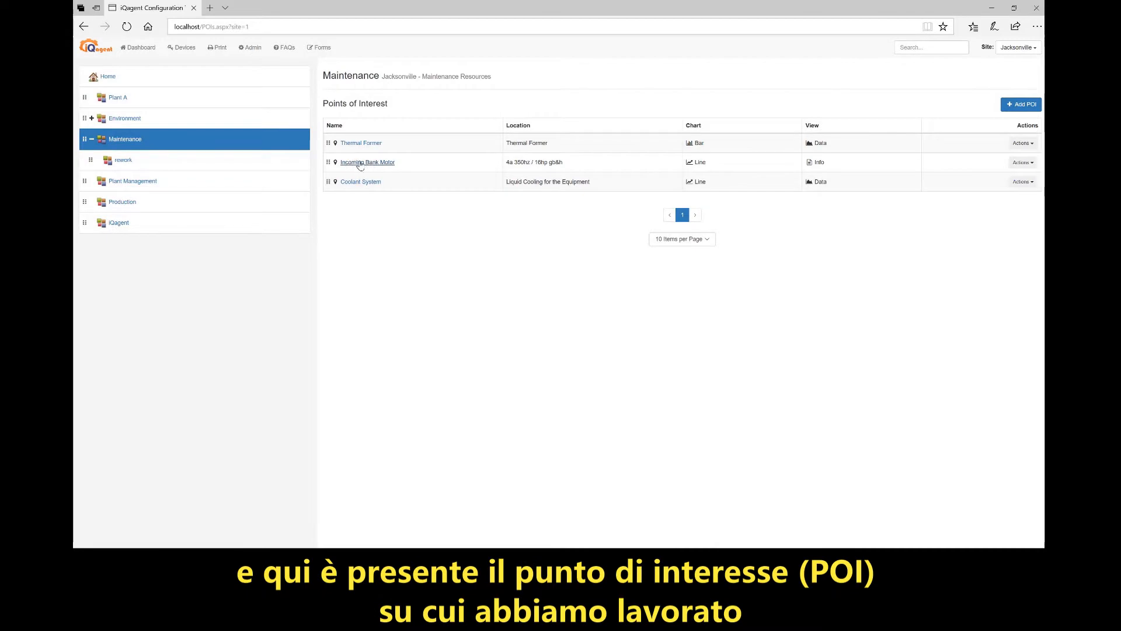
# Open the Incoming Bank Motor point of interest and review its associated documents and data points
pyautogui.click(361, 163)
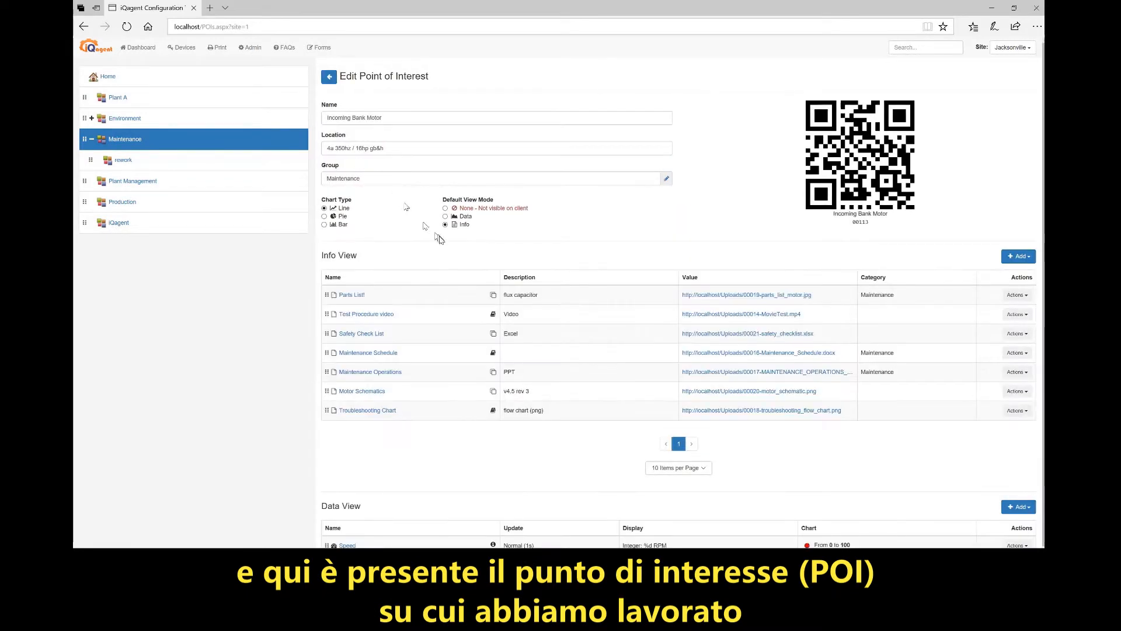
pyautogui.scroll(-2, 439, 239)
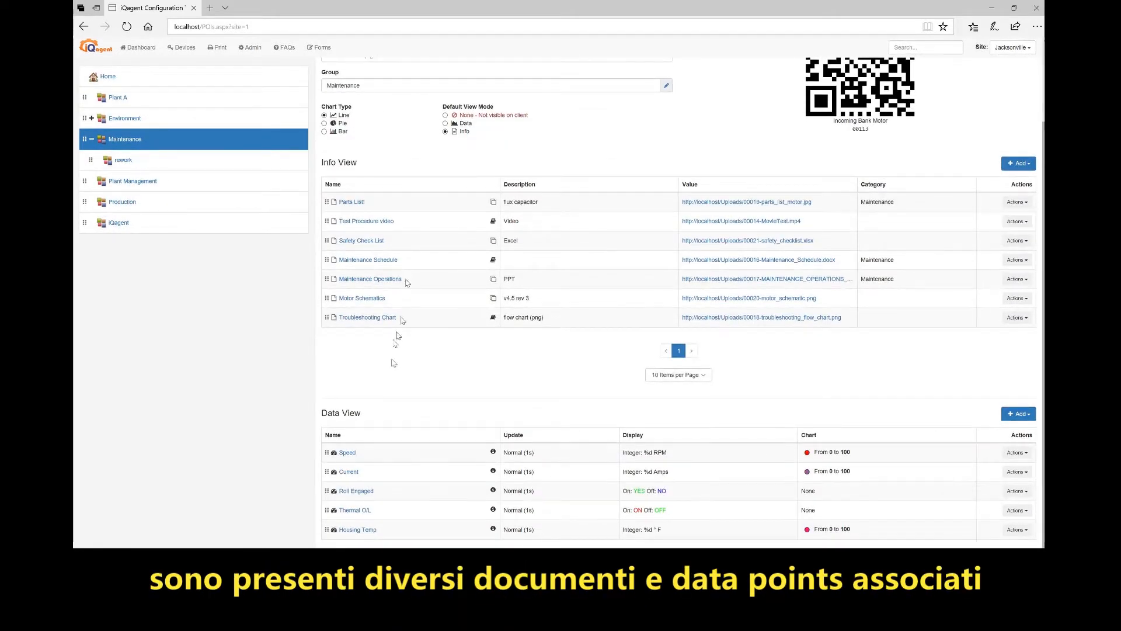
pyautogui.scroll(2, 412, 432)
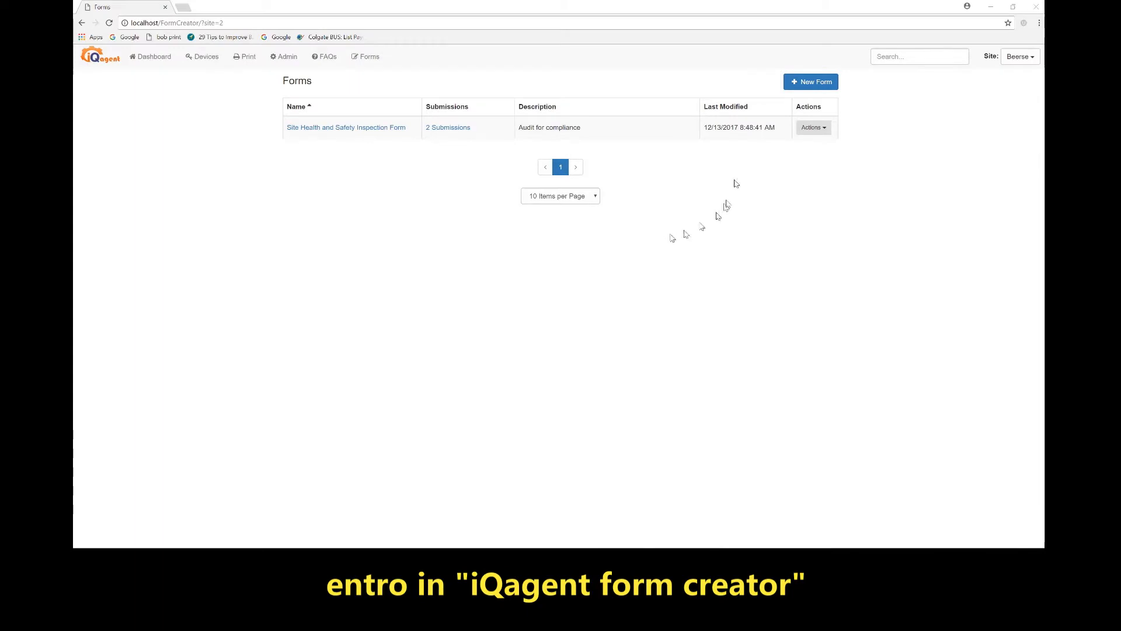
# Create a new form with a medium-size heading reading "Daily Equipment Inspection form"
pyautogui.click(815, 86)
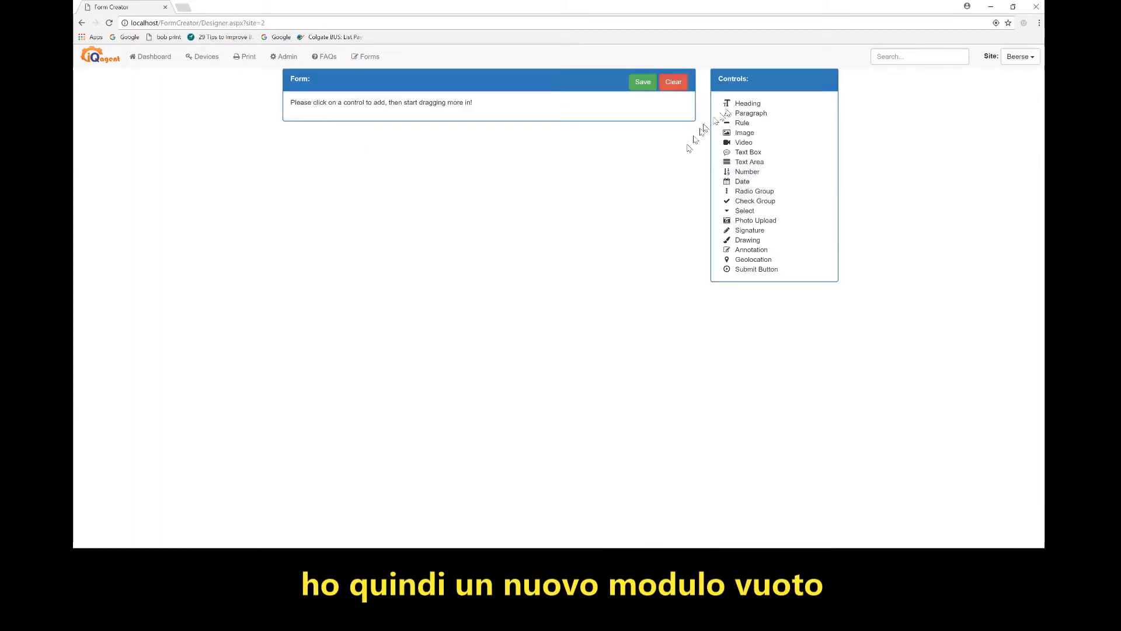
pyautogui.click(747, 105)
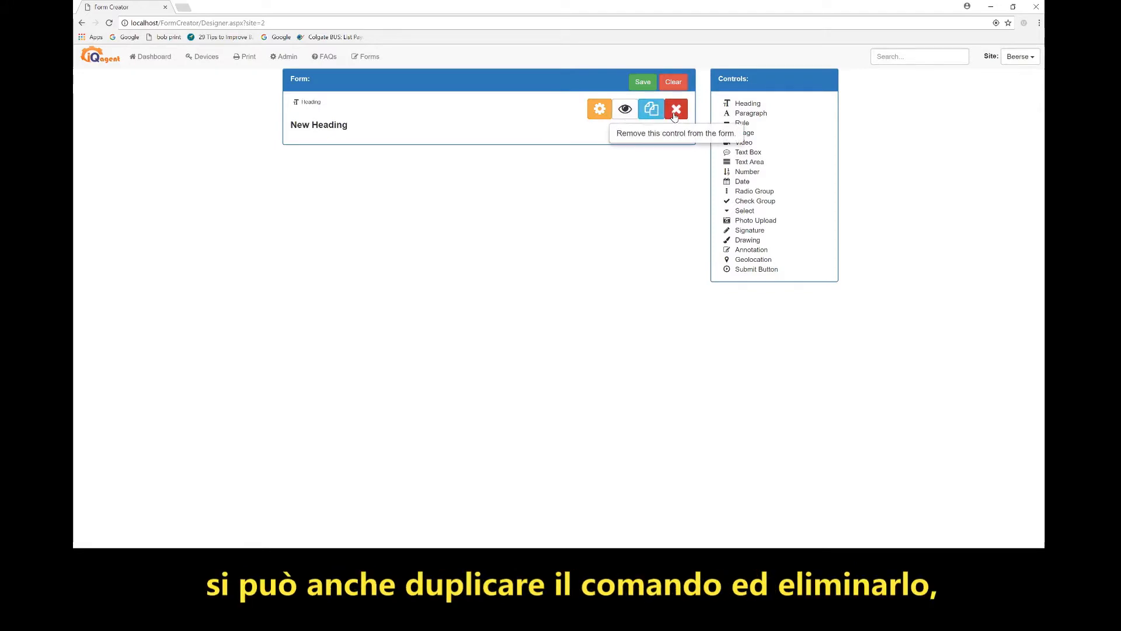
pyautogui.click(601, 112)
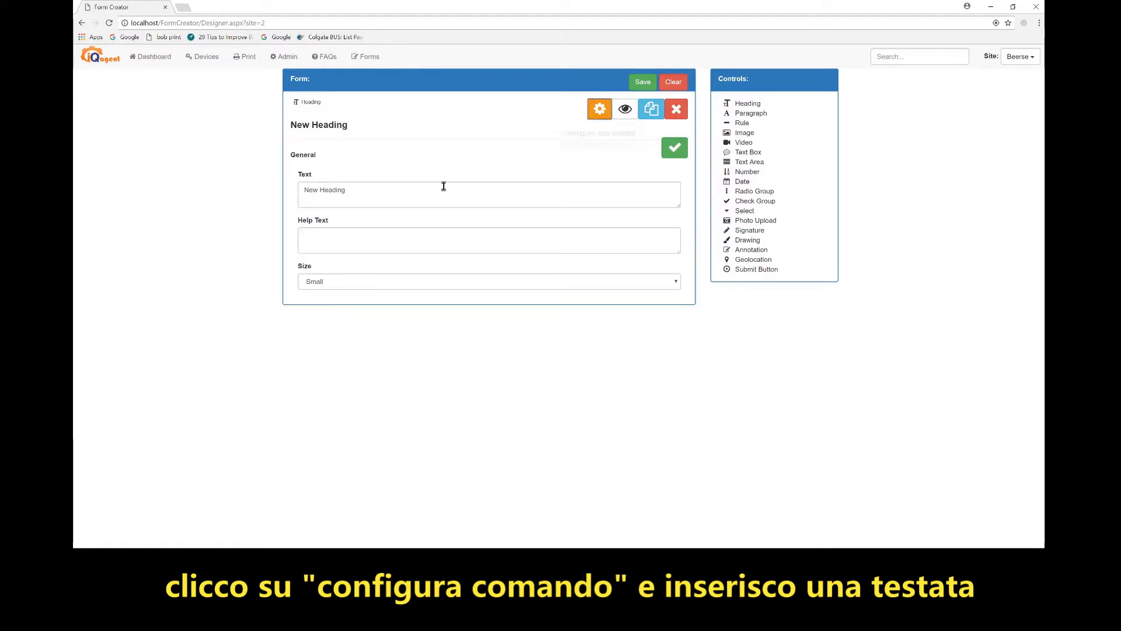
pyautogui.moveTo(373, 193); pyautogui.dragTo(301, 187)
pyautogui.write('Daily Equipment Inspection form')
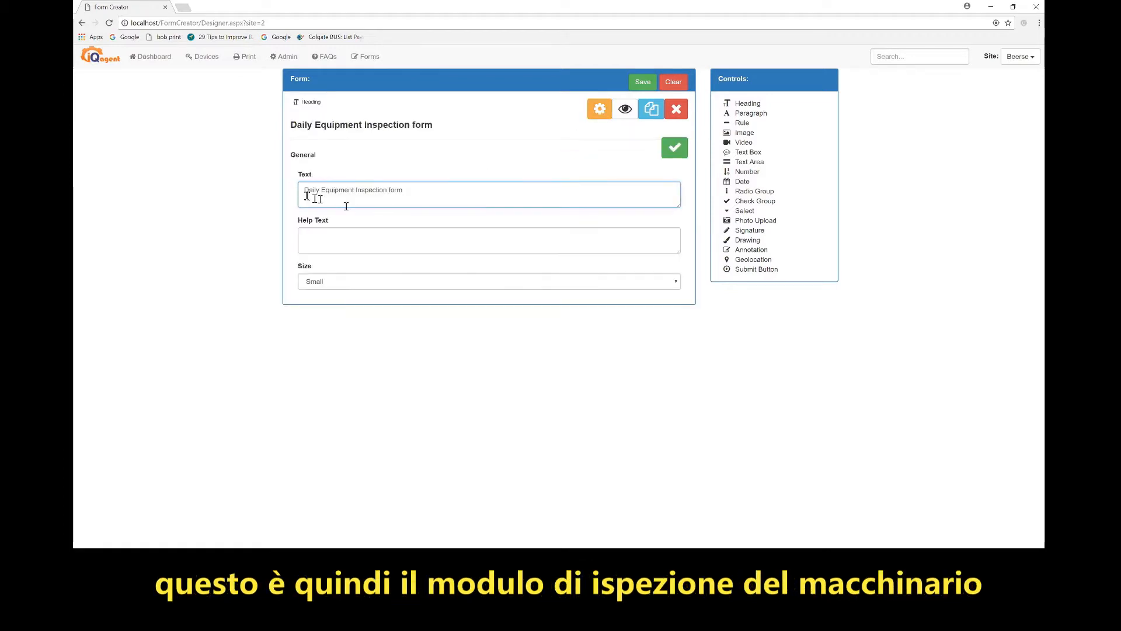
pyautogui.click(361, 285)
pyautogui.click(327, 313)
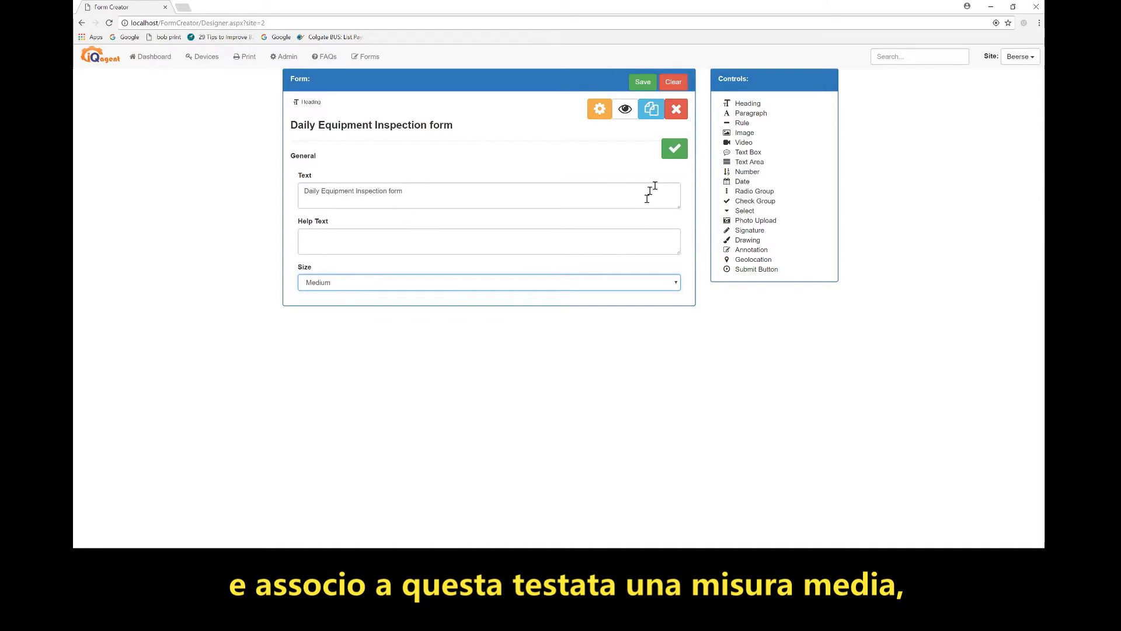
pyautogui.click(675, 149)
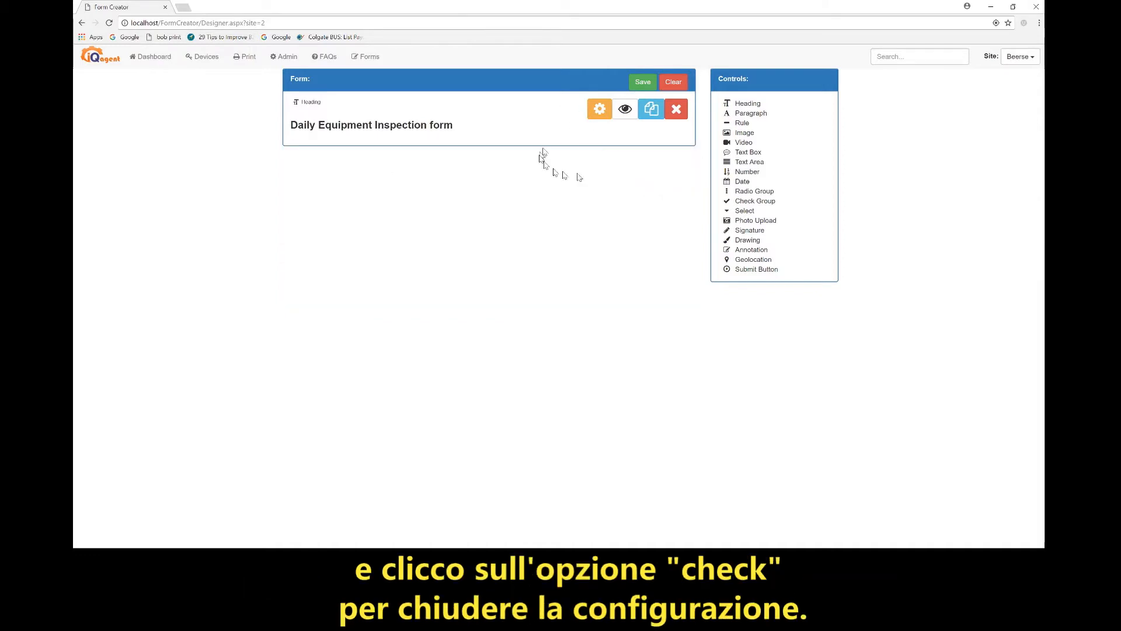
# Add a rule and a paragraph reading "Please inspect all critical production equipment for proper operation. document and report all issues below."
pyautogui.click(741, 123)
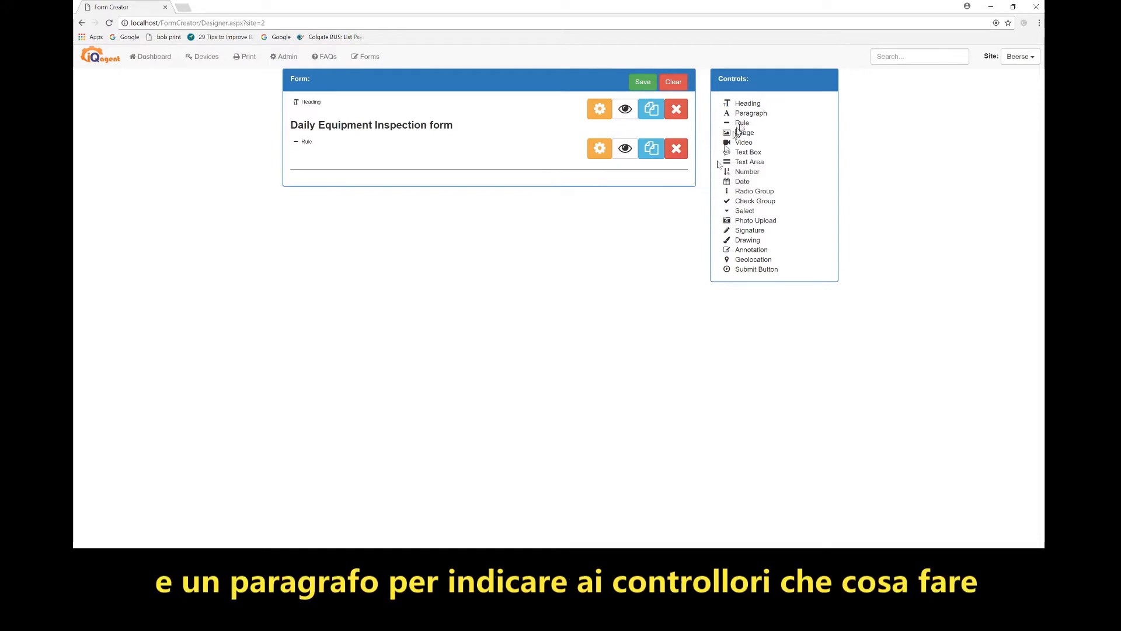
pyautogui.click(746, 116)
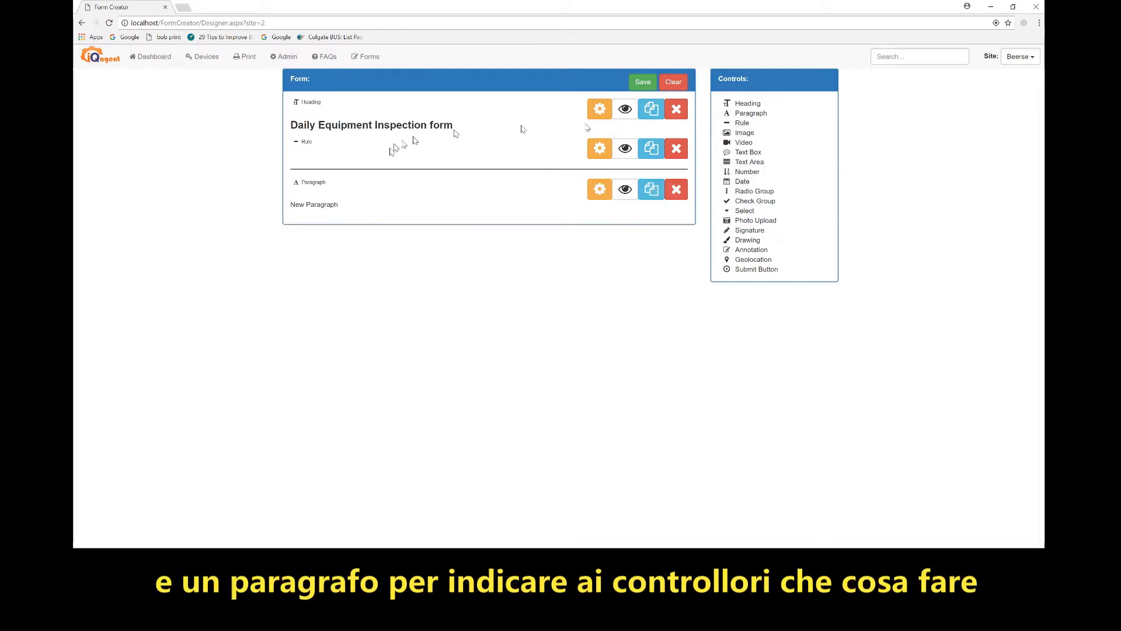
pyautogui.click(598, 191)
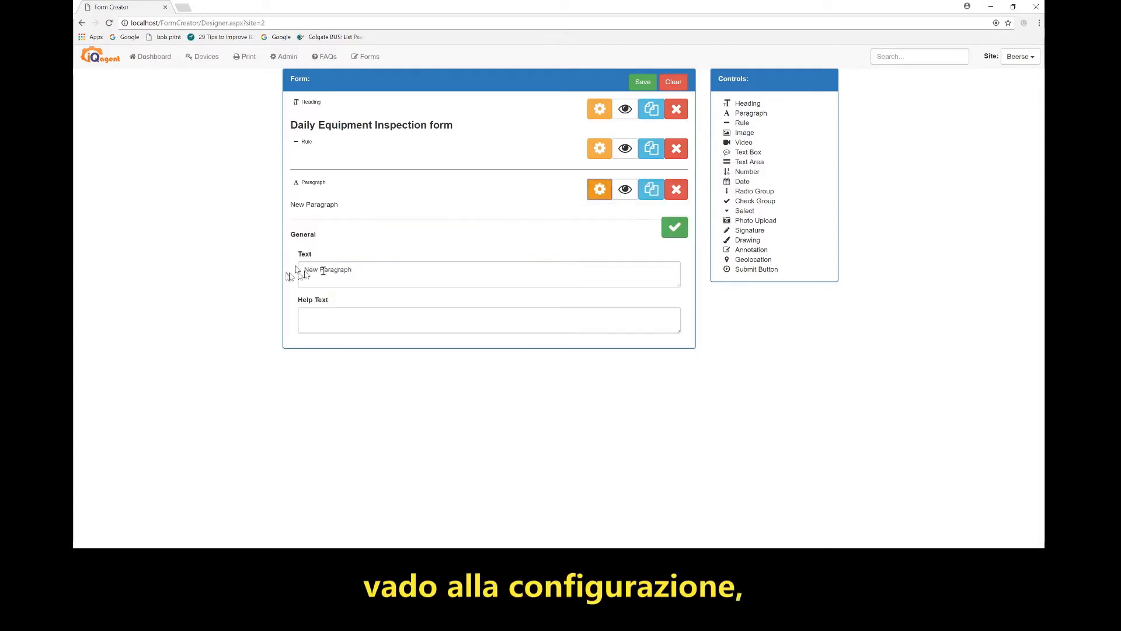
pyautogui.moveTo(384, 273); pyautogui.dragTo(169, 267)
pyautogui.write('Please inspect all critical production equipment for proper operation. document and report all issues below.')
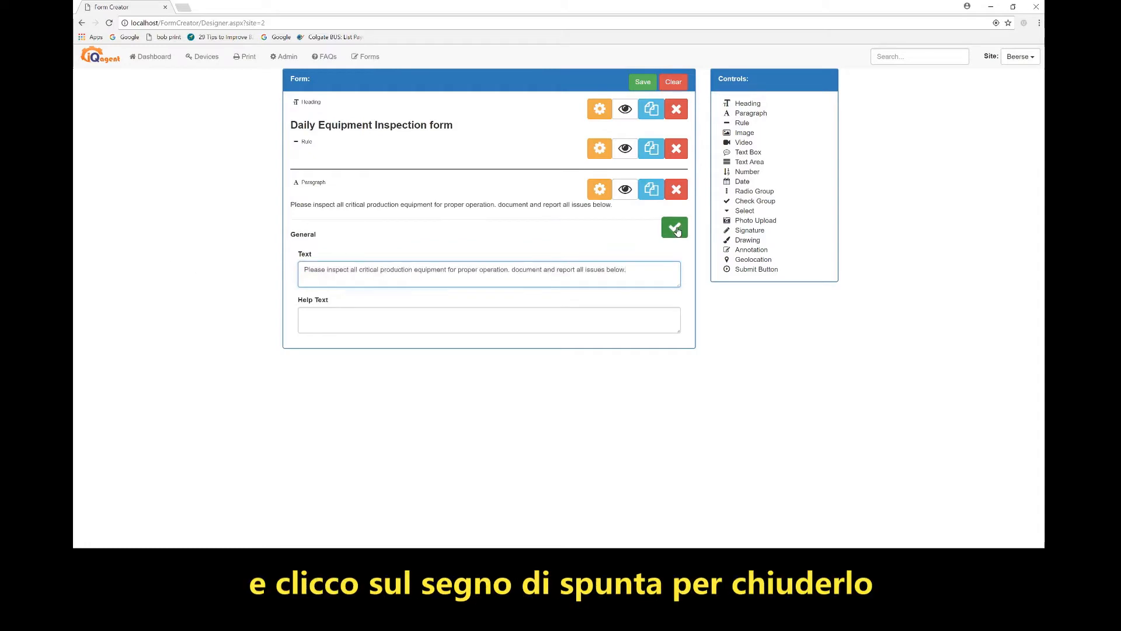
pyautogui.click(674, 229)
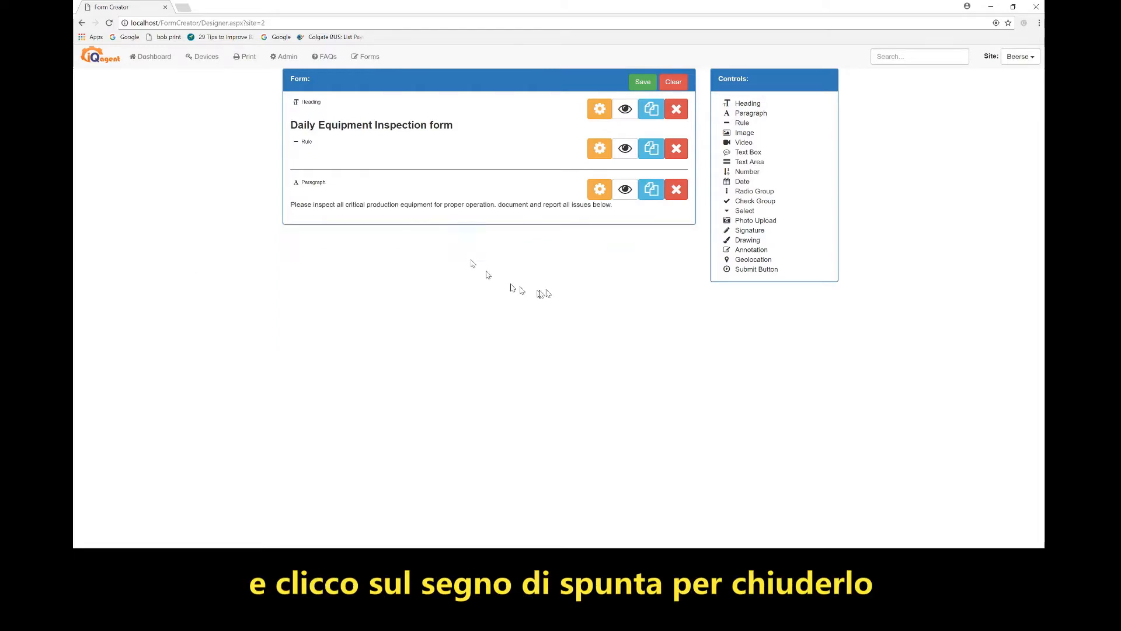
# Add a date control below the paragraph and label it "Inspection Date"
pyautogui.click(742, 182)
pyautogui.click(600, 227)
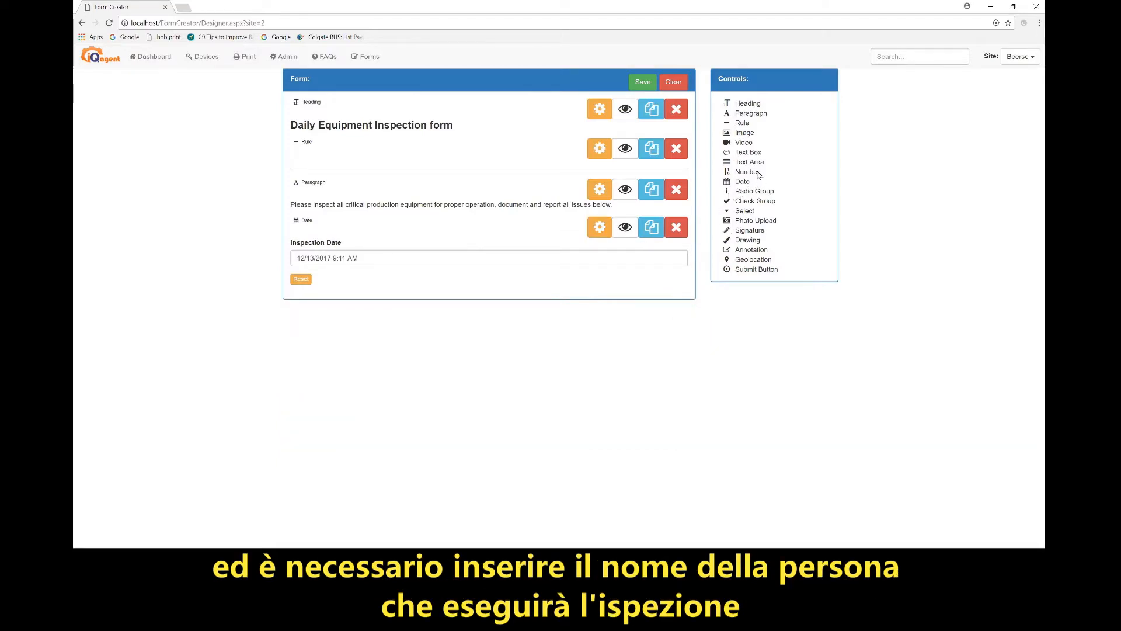
# Add a text box labelled "Name of Inspector" and move it above the Inspection Date field
pyautogui.click(751, 153)
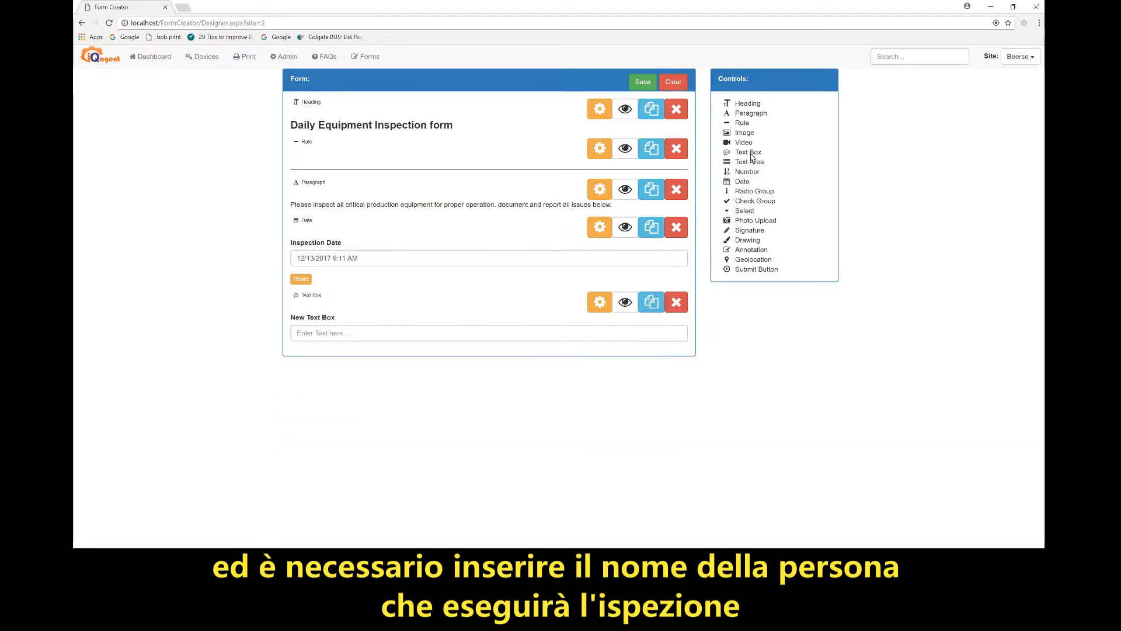
pyautogui.click(600, 302)
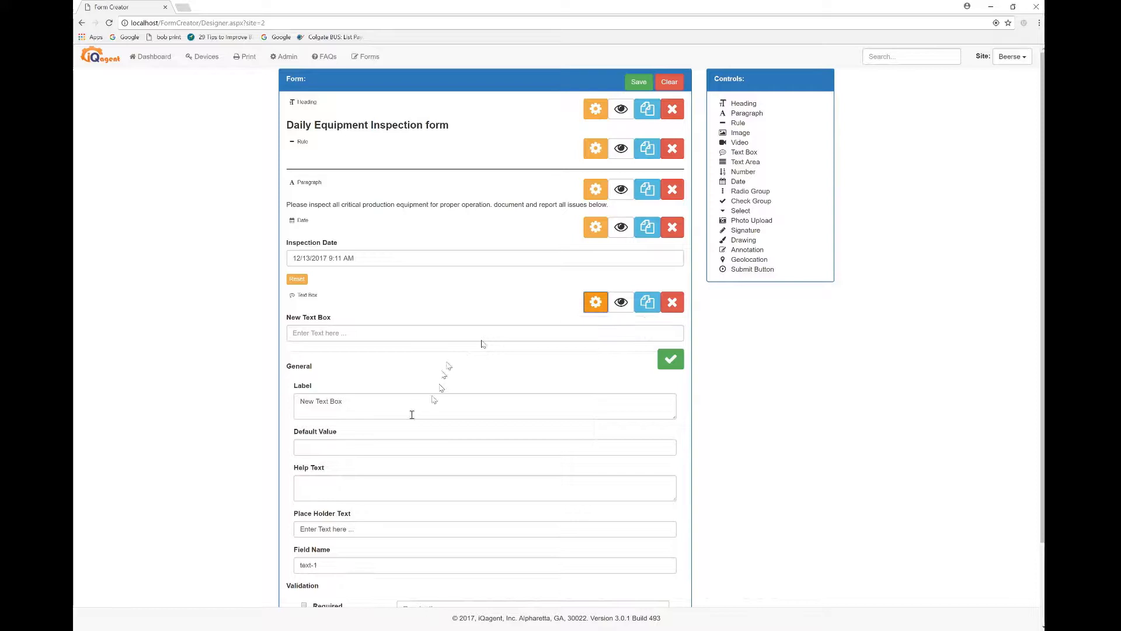
pyautogui.tripleClick(350, 403)
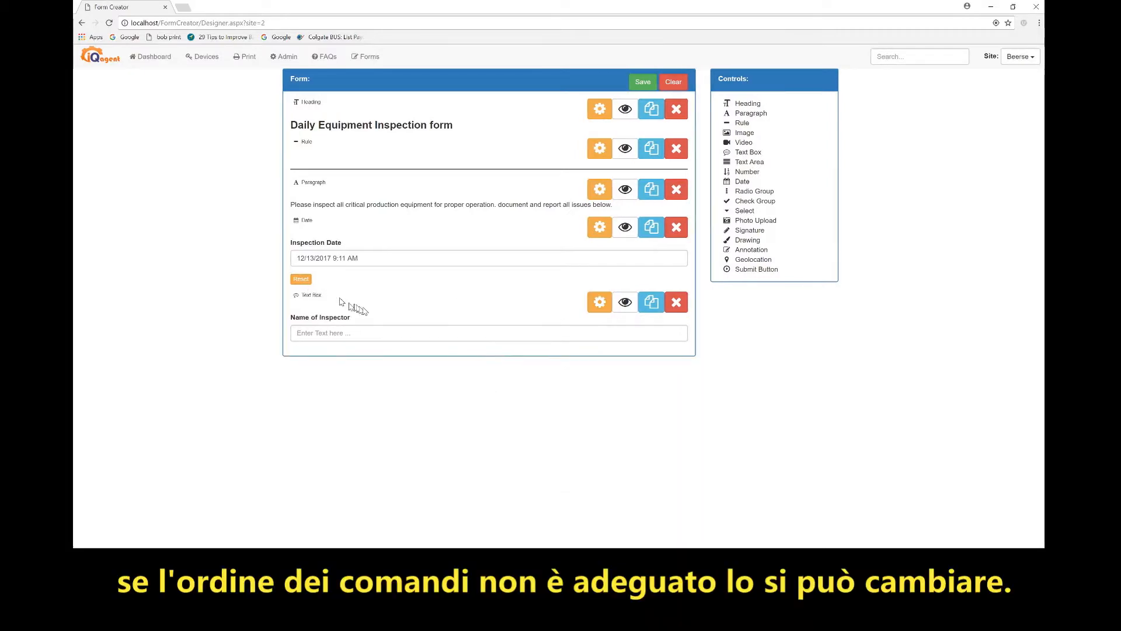
pyautogui.moveTo(351, 305); pyautogui.dragTo(352, 239)
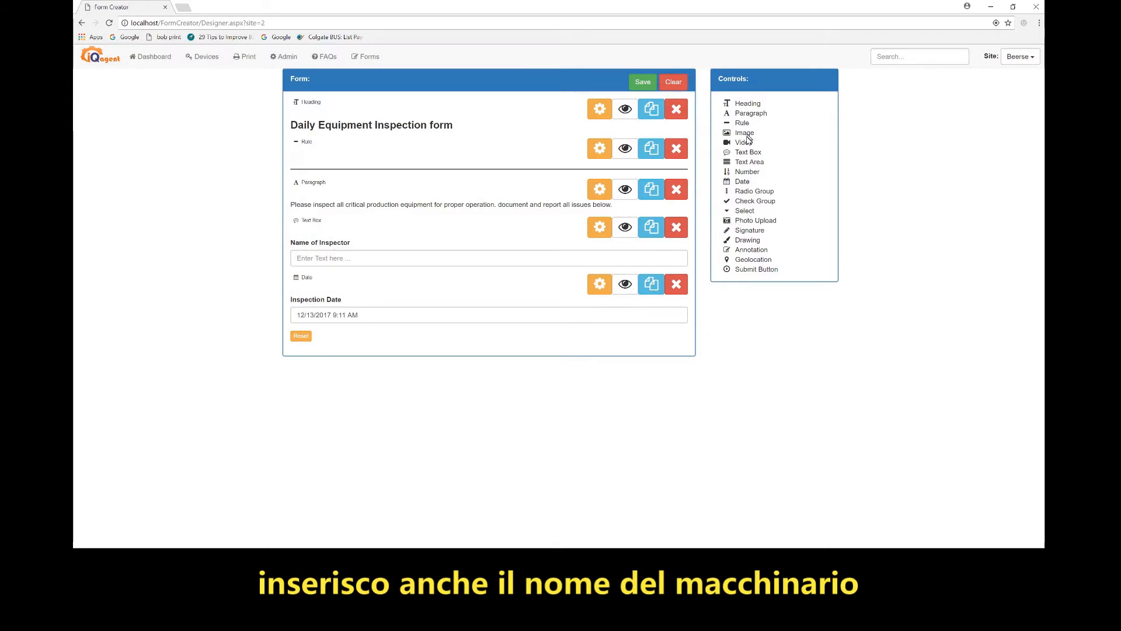
# Add another text box at the end of the form and label it "Equipment Name"
pyautogui.click(748, 152)
pyautogui.click(600, 358)
pyautogui.write('Equipment Name')
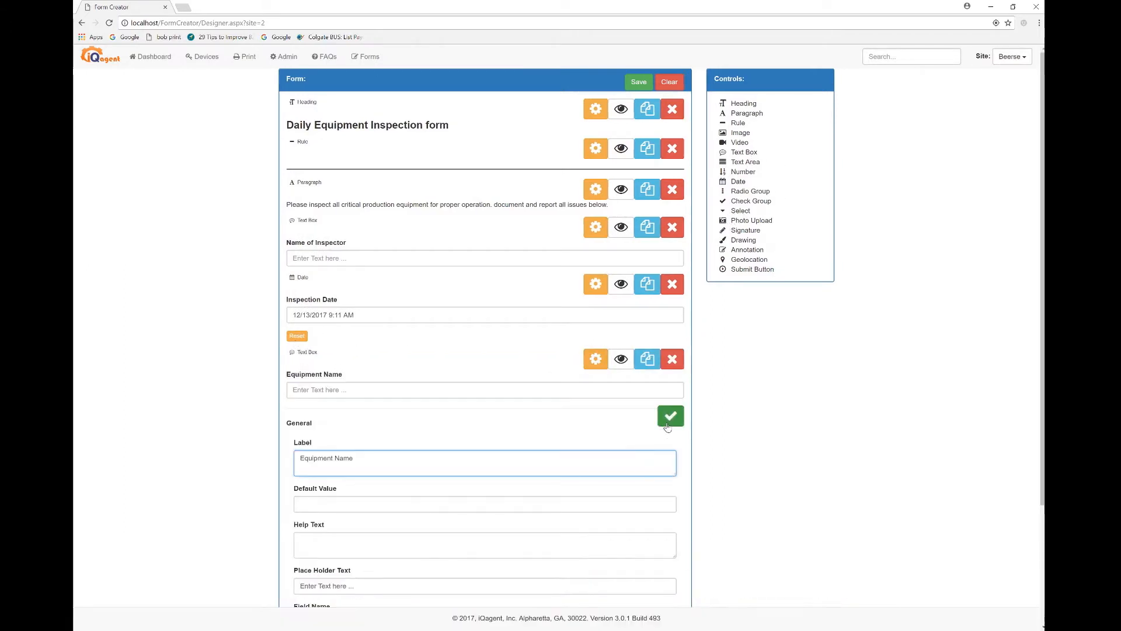
pyautogui.click(667, 424)
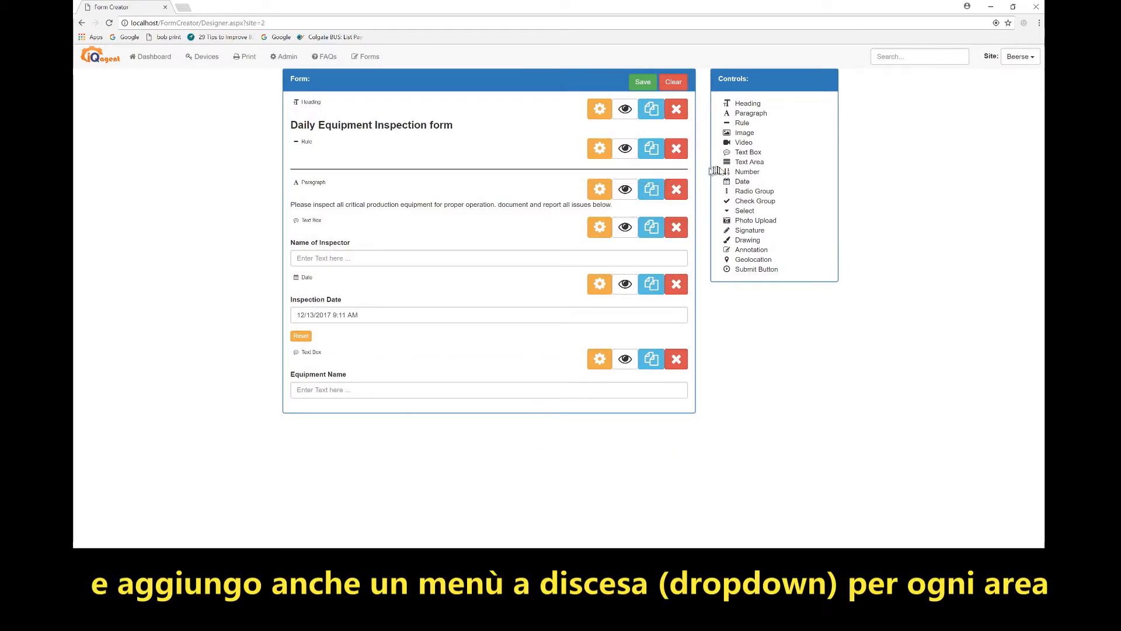
# Add a select control below Equipment Name and label it "Select Area:"
pyautogui.click(745, 211)
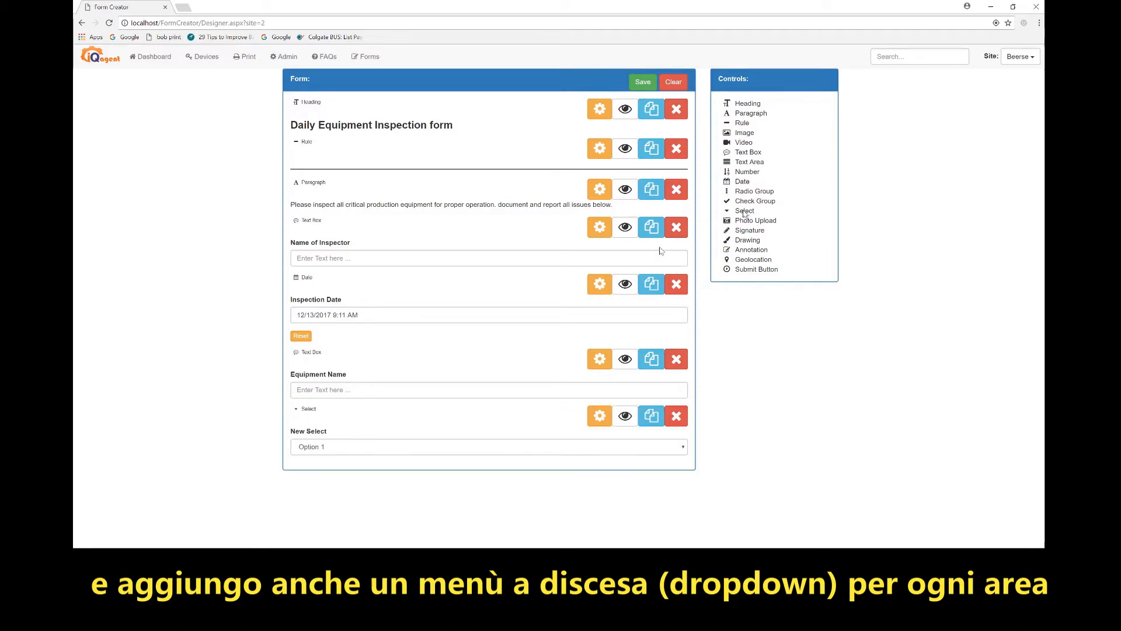
pyautogui.click(596, 419)
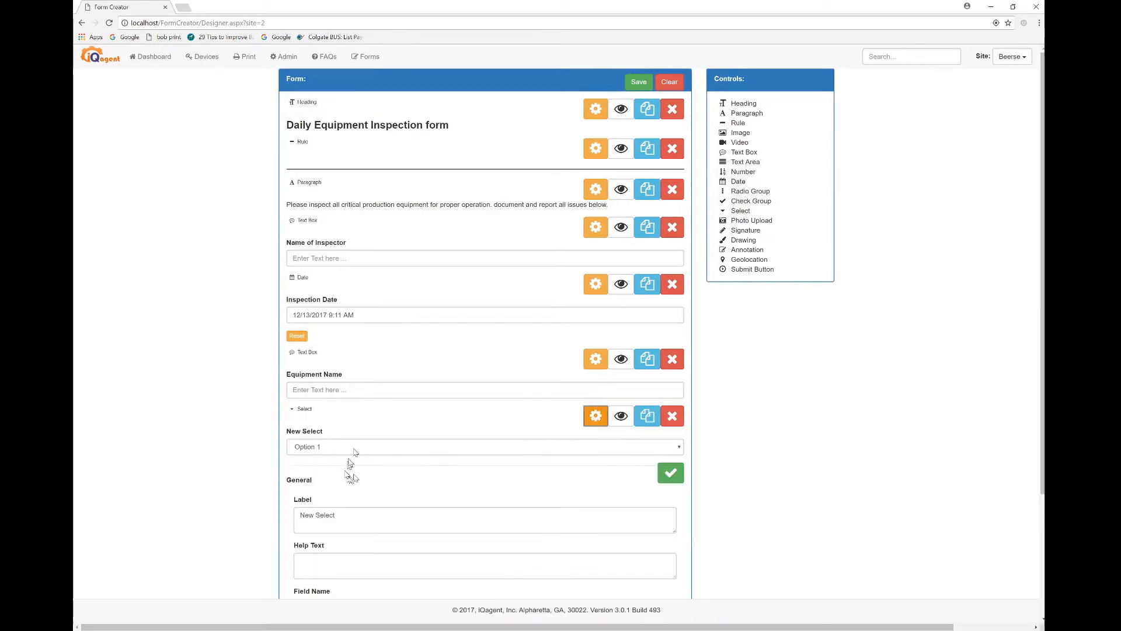
pyautogui.scroll(-3, 352, 448)
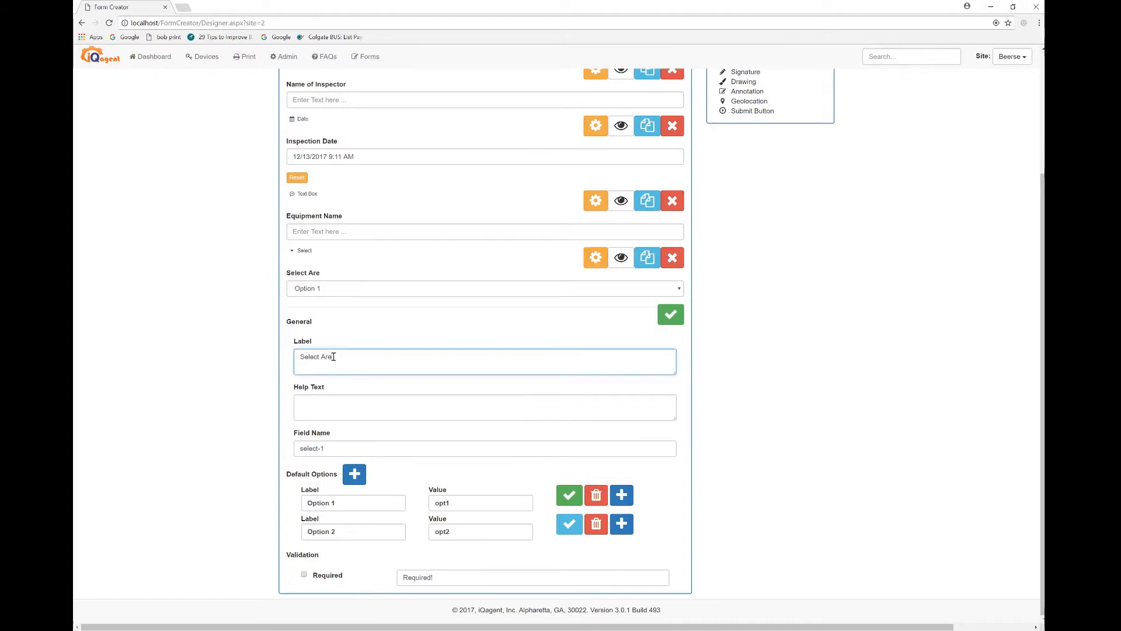
# Give the area dropdown the options Production and Engineering with matching values, add a third option, and close its configuration
pyautogui.moveTo(339, 503); pyautogui.dragTo(289, 504)
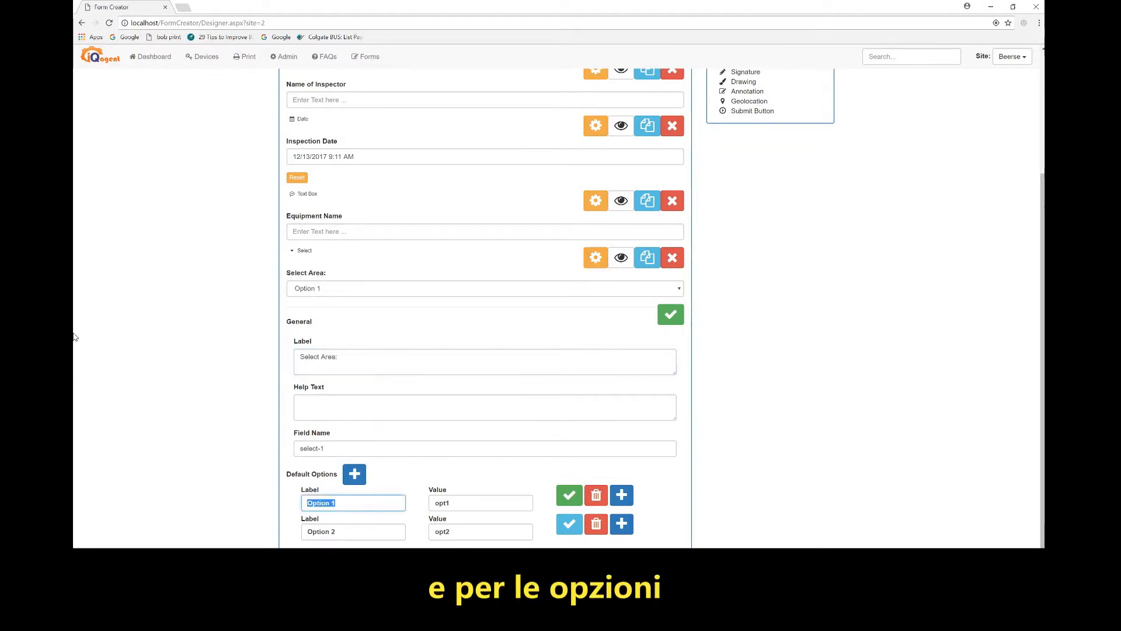
pyautogui.write('Pro')
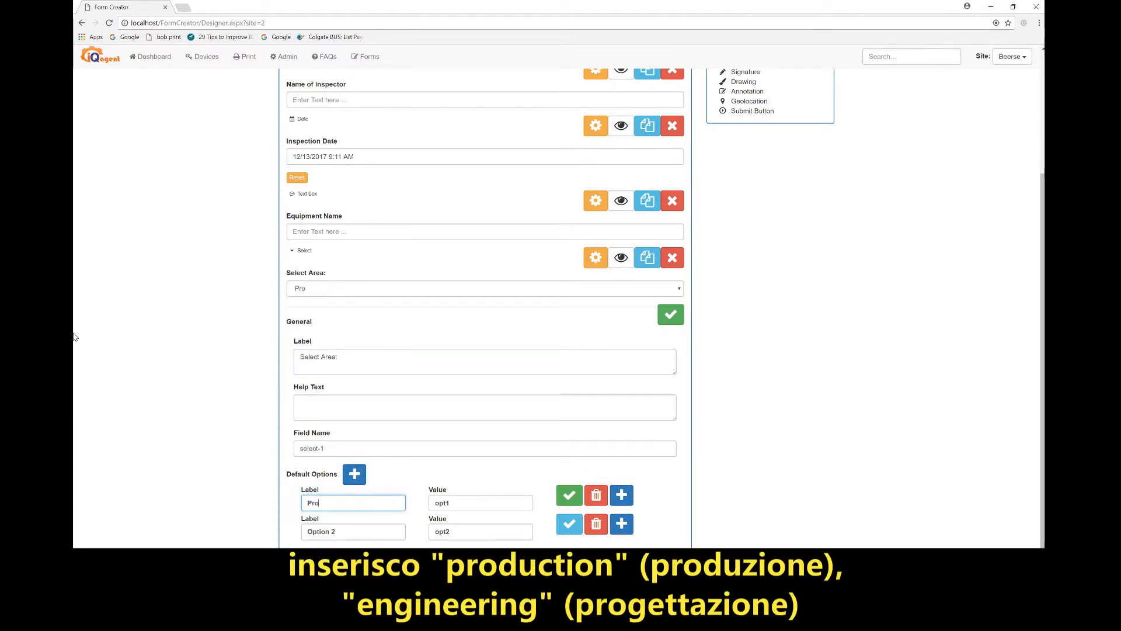
pyautogui.write('duction')
pyautogui.click(334, 533)
pyautogui.write('Engineering')
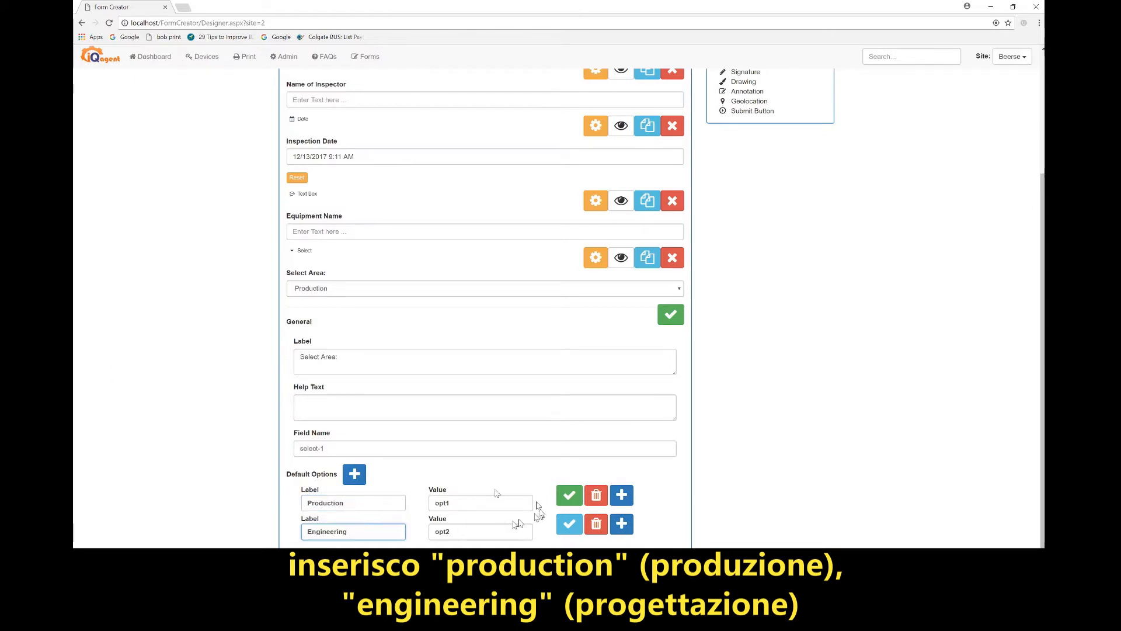
pyautogui.click(353, 475)
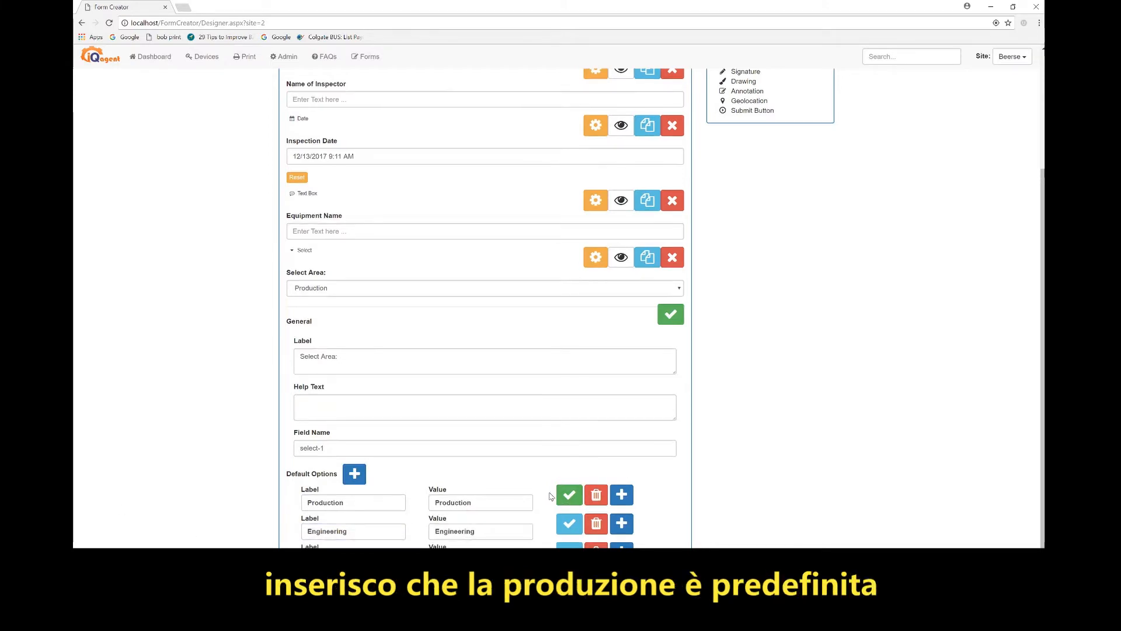
pyautogui.click(670, 315)
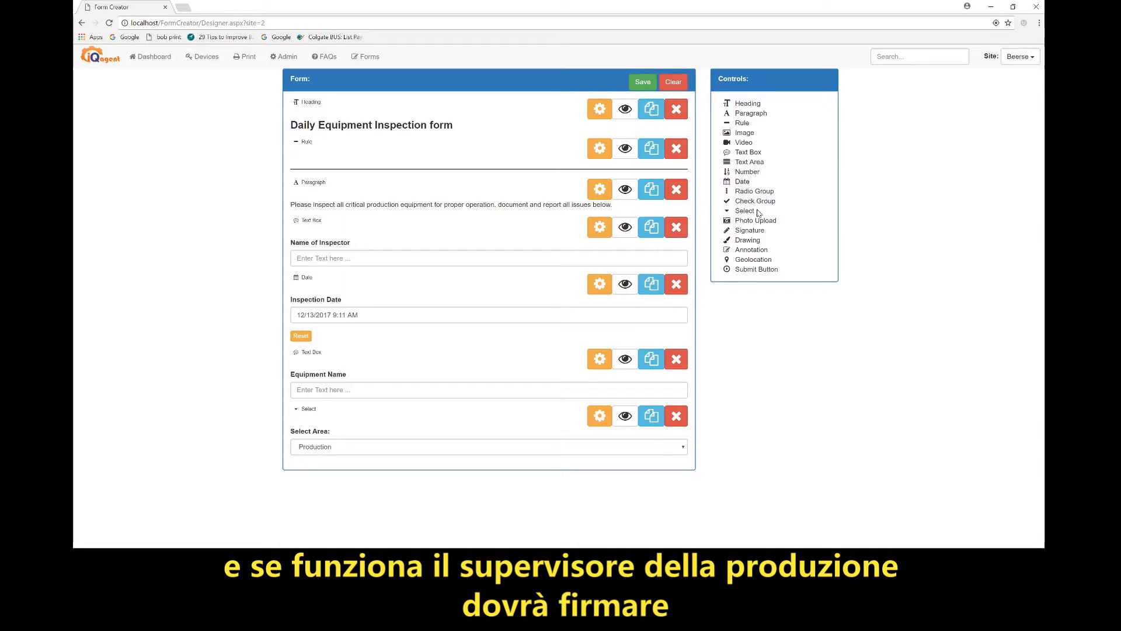
# Add a radio group below the area dropdown and label it "Is production running?"
pyautogui.click(747, 195)
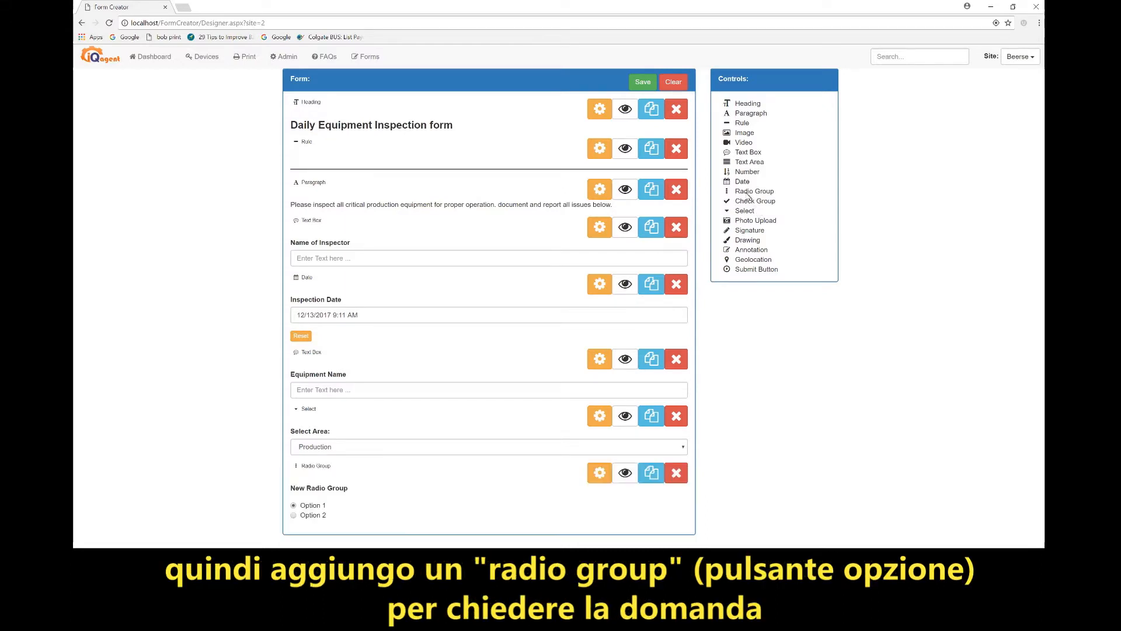
pyautogui.click(600, 473)
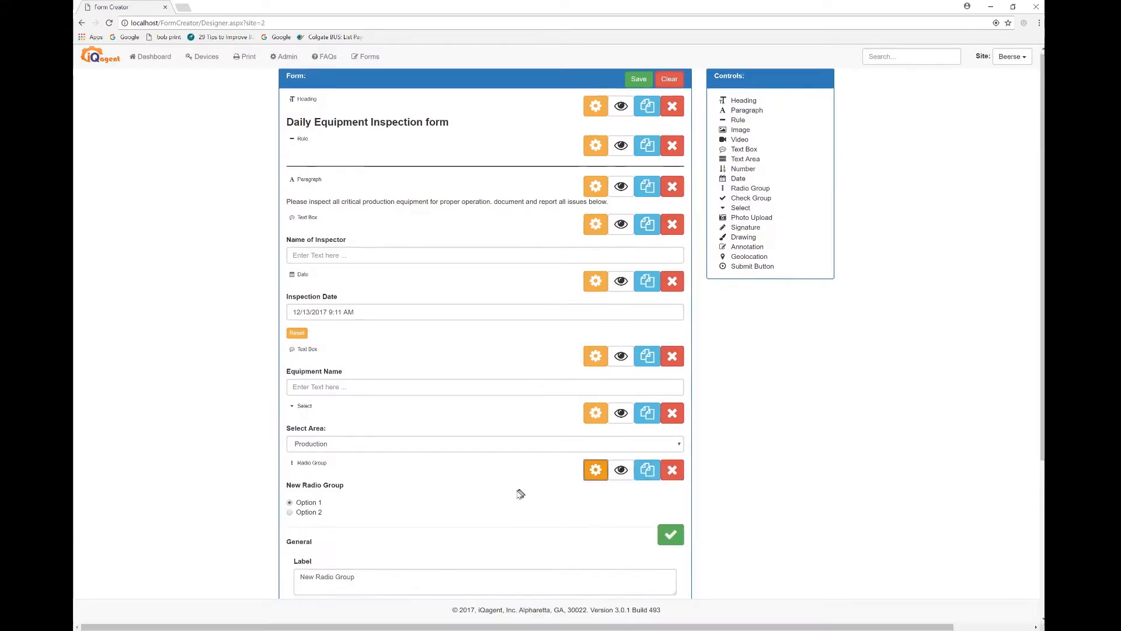
pyautogui.scroll(-3, 518, 493)
pyautogui.moveTo(354, 386); pyautogui.dragTo(286, 392)
pyautogui.write('Is production running?')
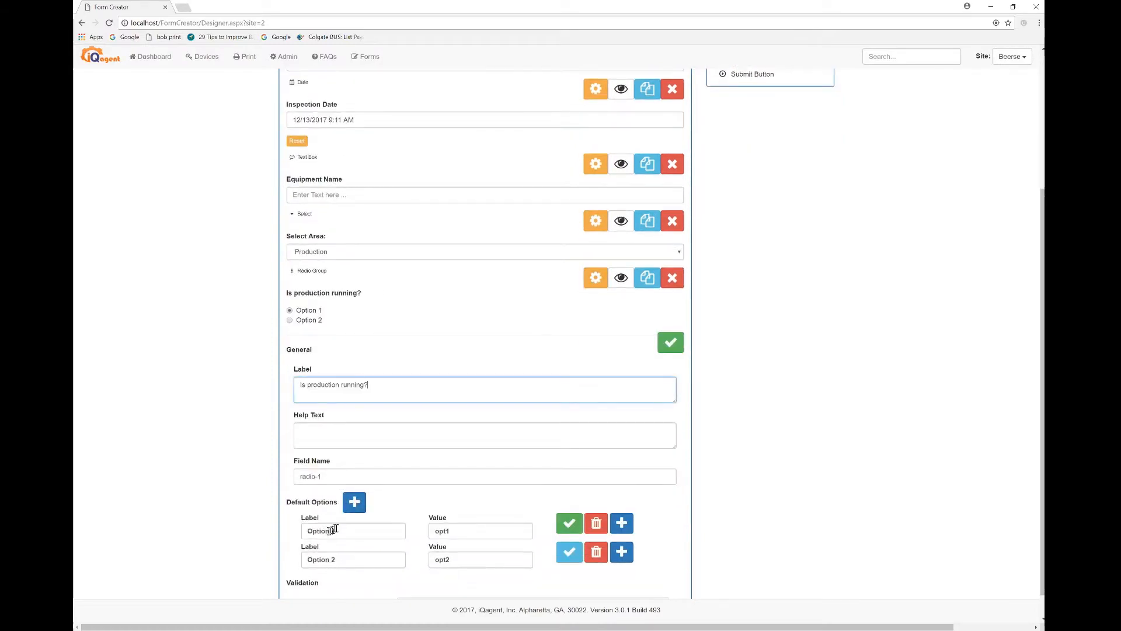
# Set the radio group's two options to Yes and No, with matching values
pyautogui.moveTo(330, 530); pyautogui.dragTo(296, 531)
pyautogui.write('Y')
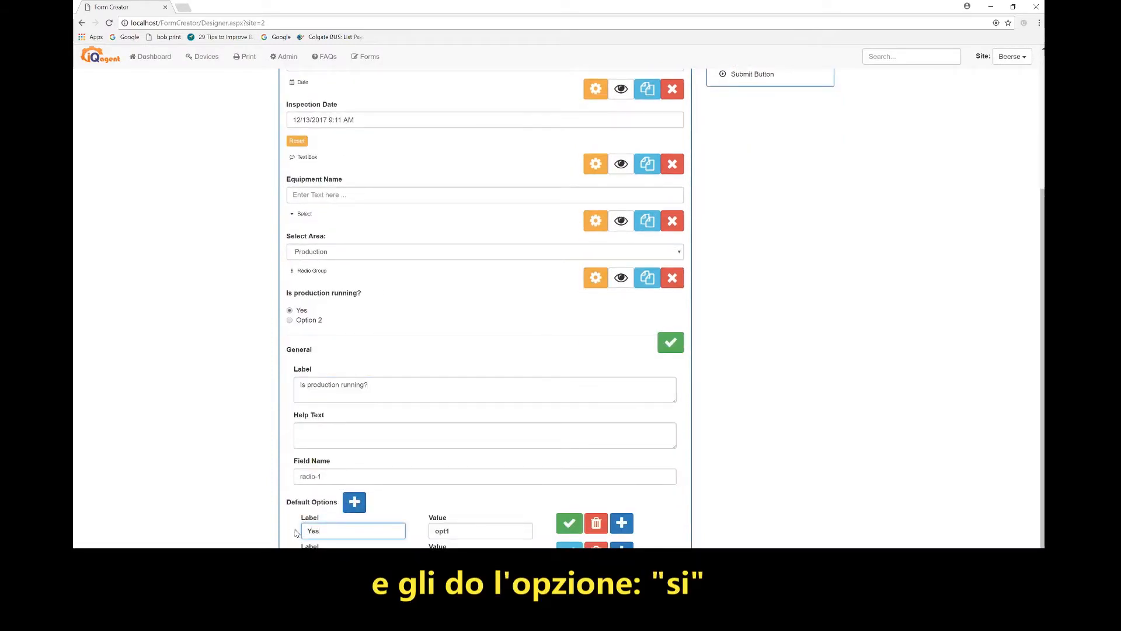
pyautogui.write('es')
pyautogui.moveTo(334, 555); pyautogui.dragTo(300, 556)
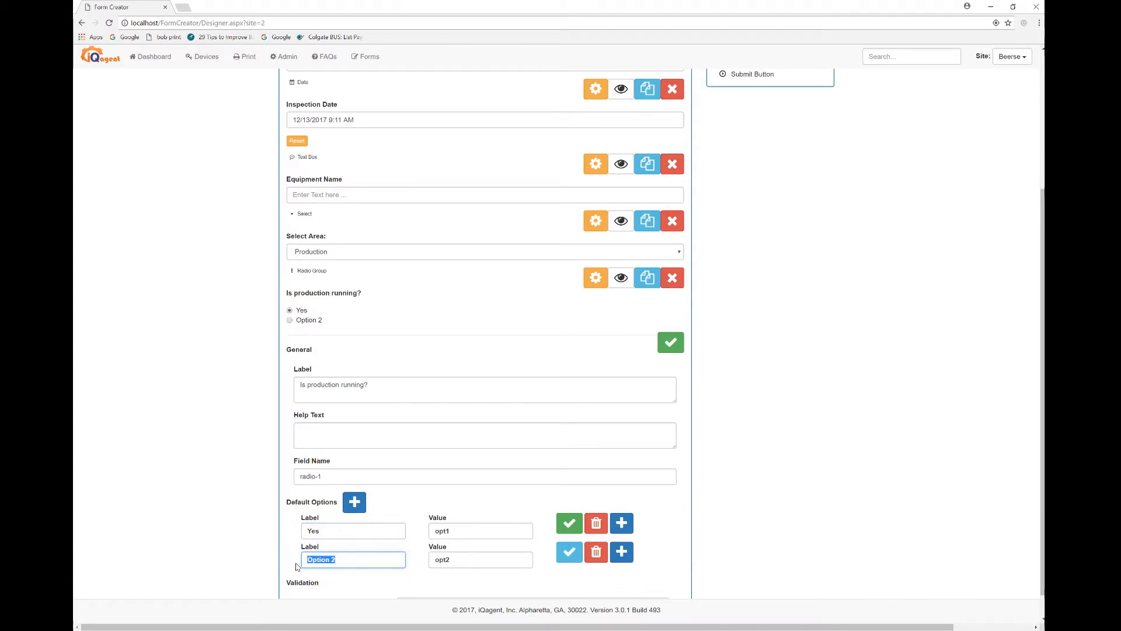
pyautogui.write('No')
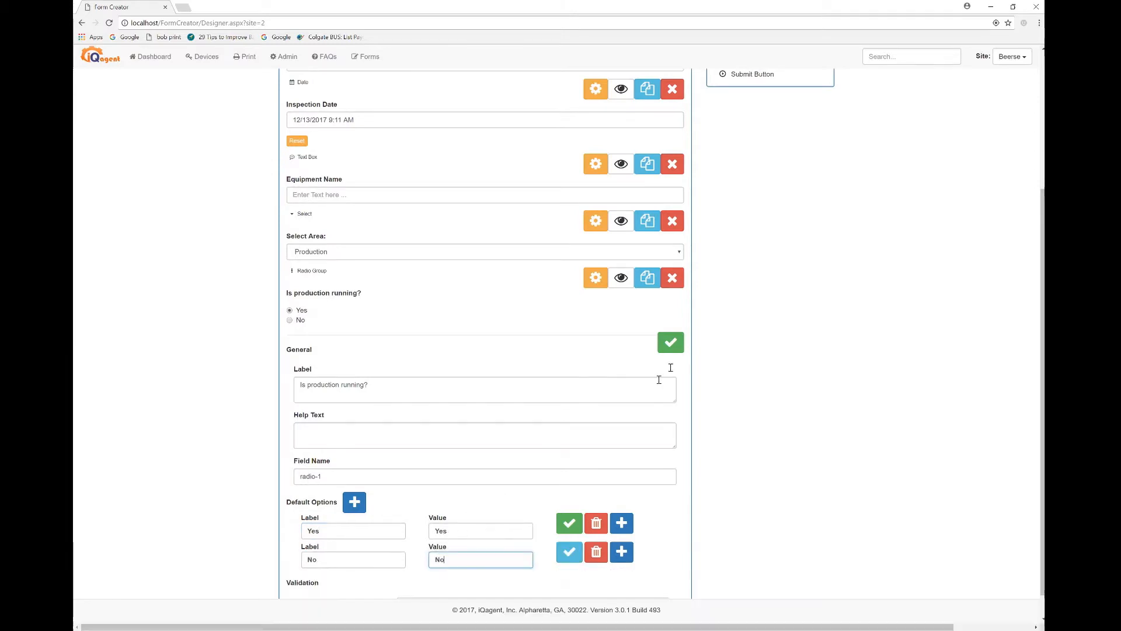
# Close the radio group's configuration, add a signature control below it and label it "Production Supervisor's Signature"
pyautogui.click(674, 345)
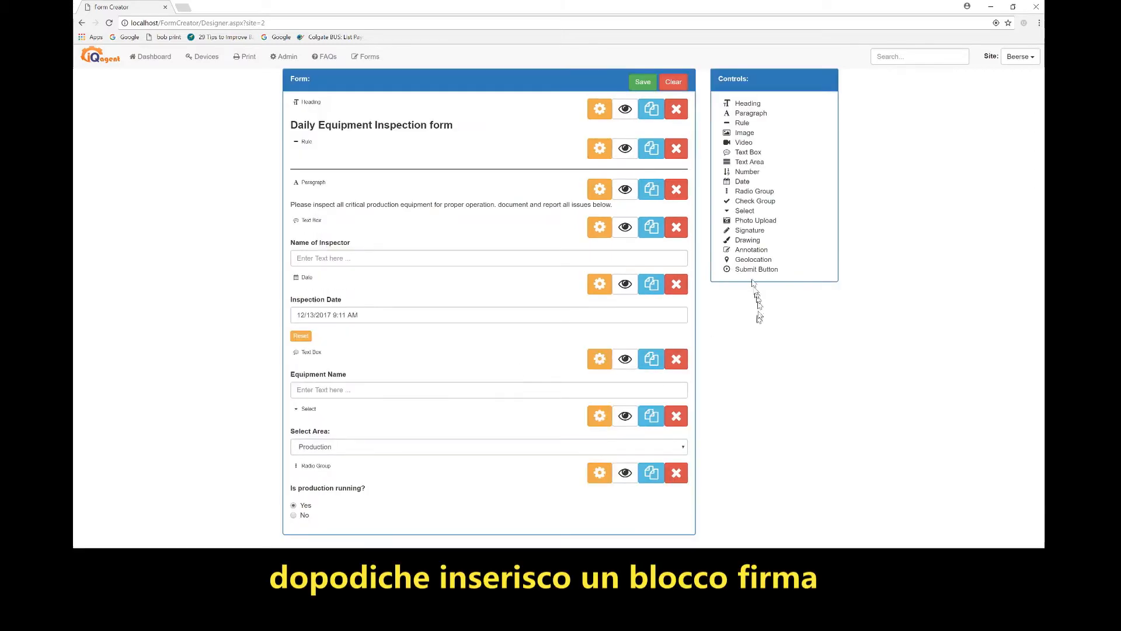
pyautogui.click(751, 233)
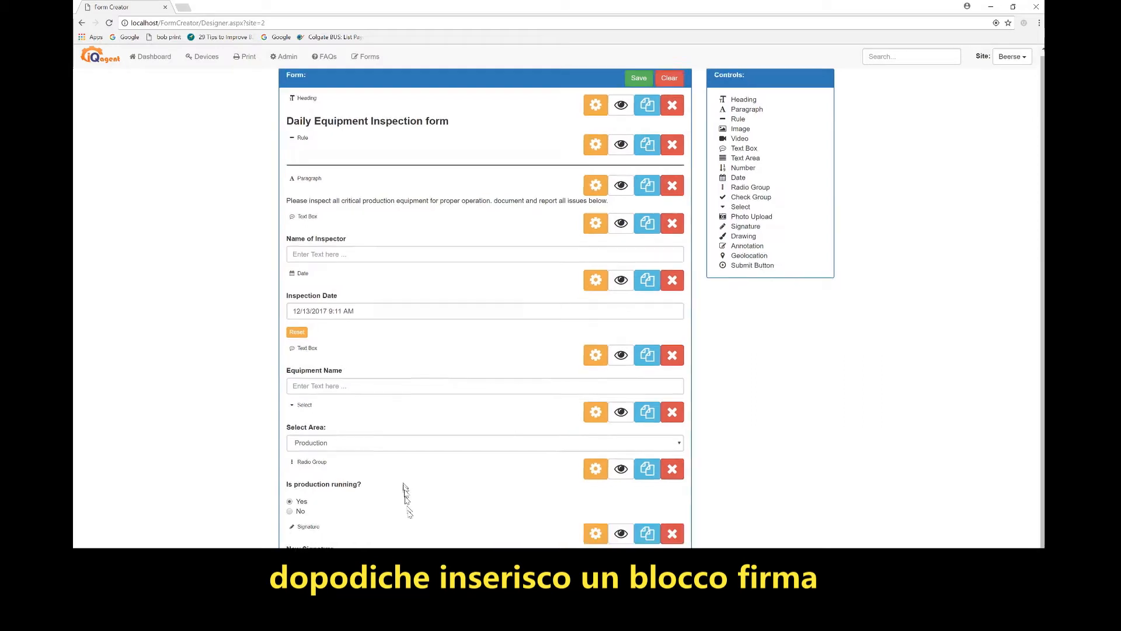
pyautogui.scroll(-1, 584, 467)
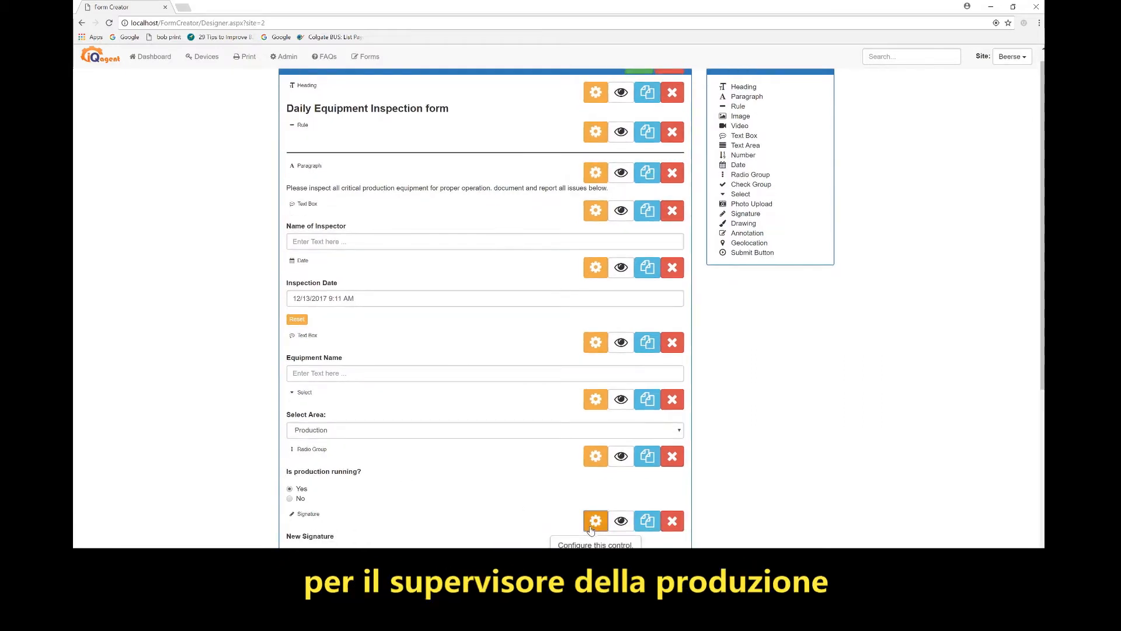
pyautogui.click(591, 525)
pyautogui.scroll(-4, 448, 446)
pyautogui.tripleClick(367, 404)
pyautogui.write("Production Supervisor's Signature")
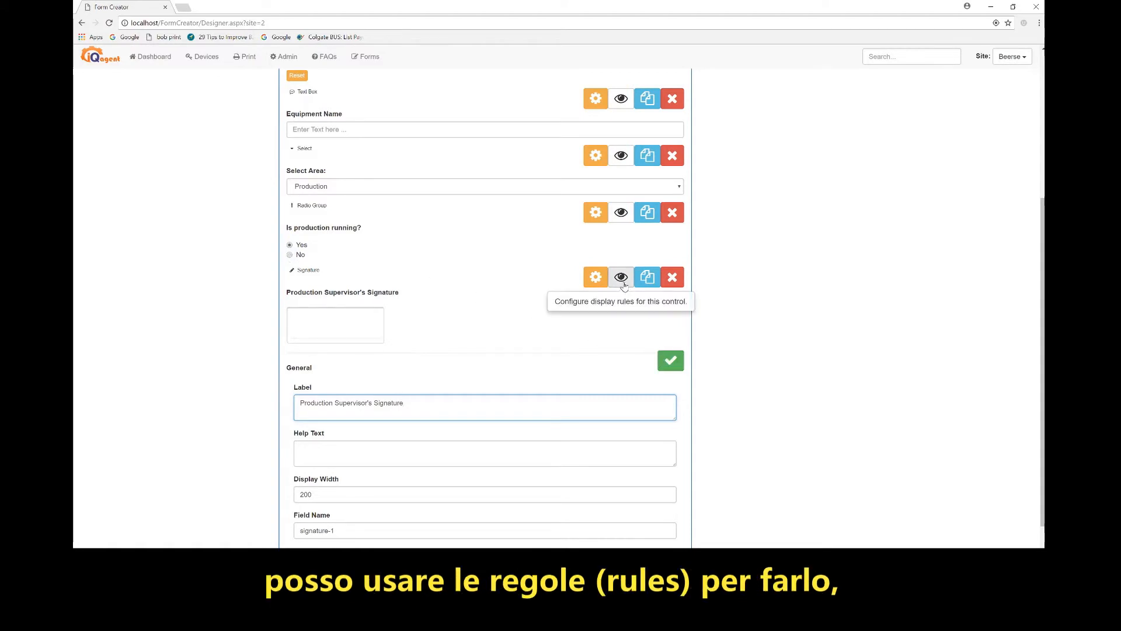
# Set the signature's display rules to Select Area equal Production AND "Is production running?" equal Yes, and save them
pyautogui.click(621, 278)
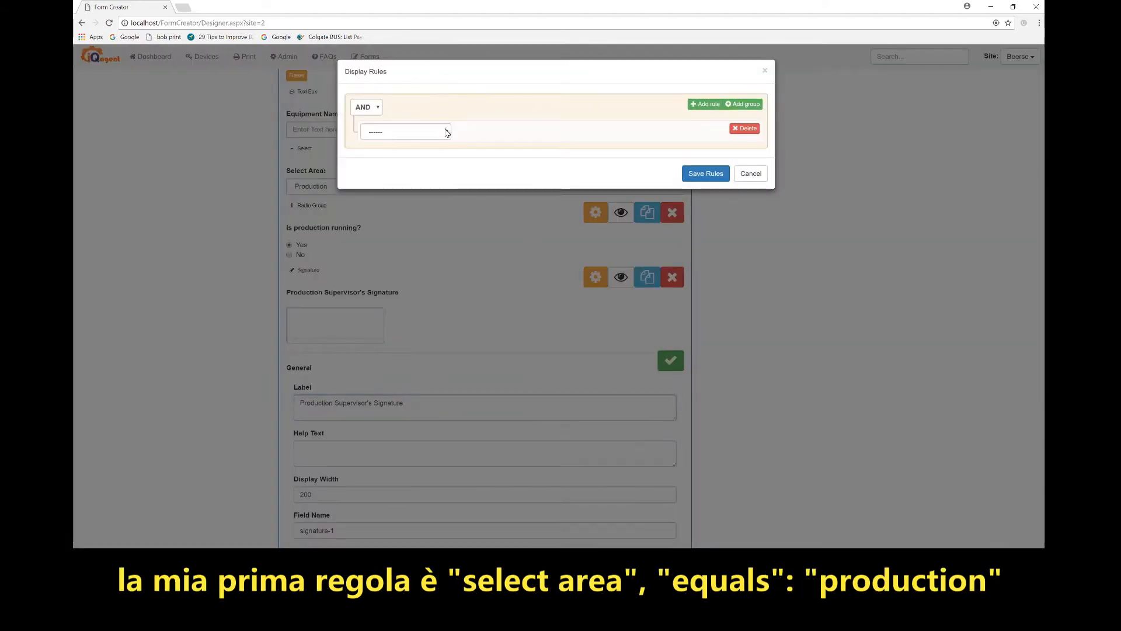
pyautogui.click(447, 133)
pyautogui.click(391, 210)
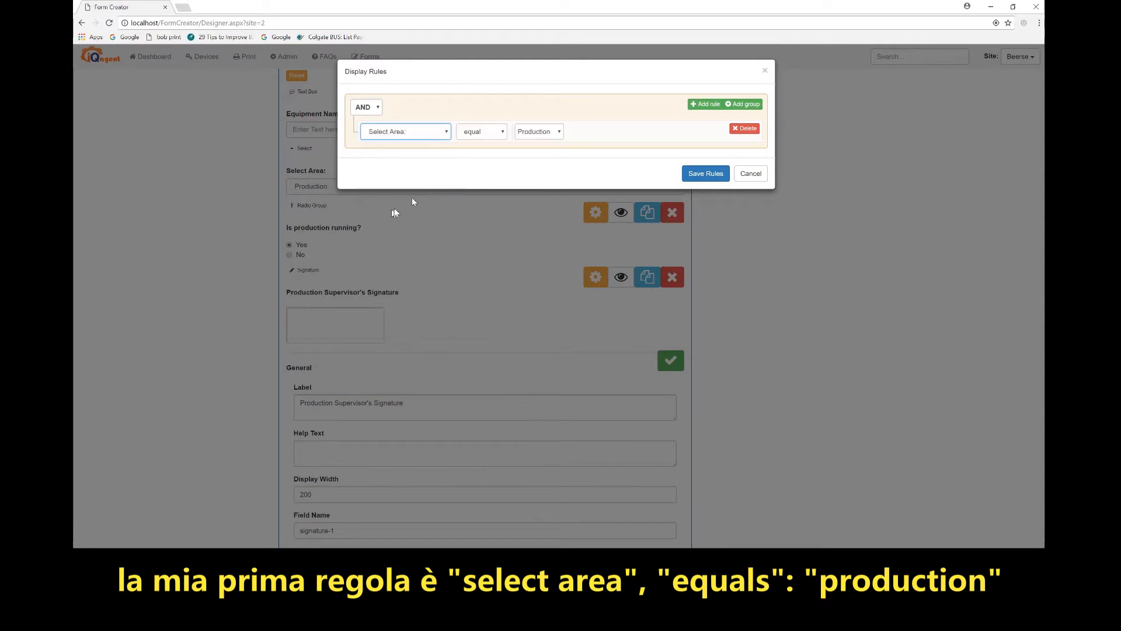
pyautogui.click(706, 104)
pyautogui.click(408, 158)
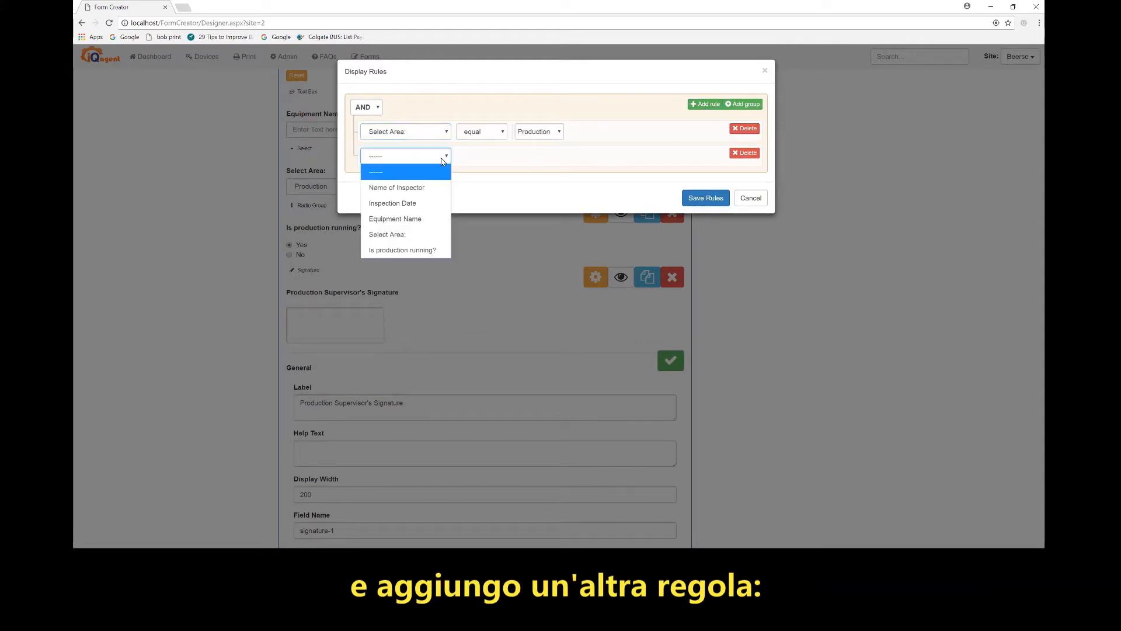
pyautogui.click(402, 248)
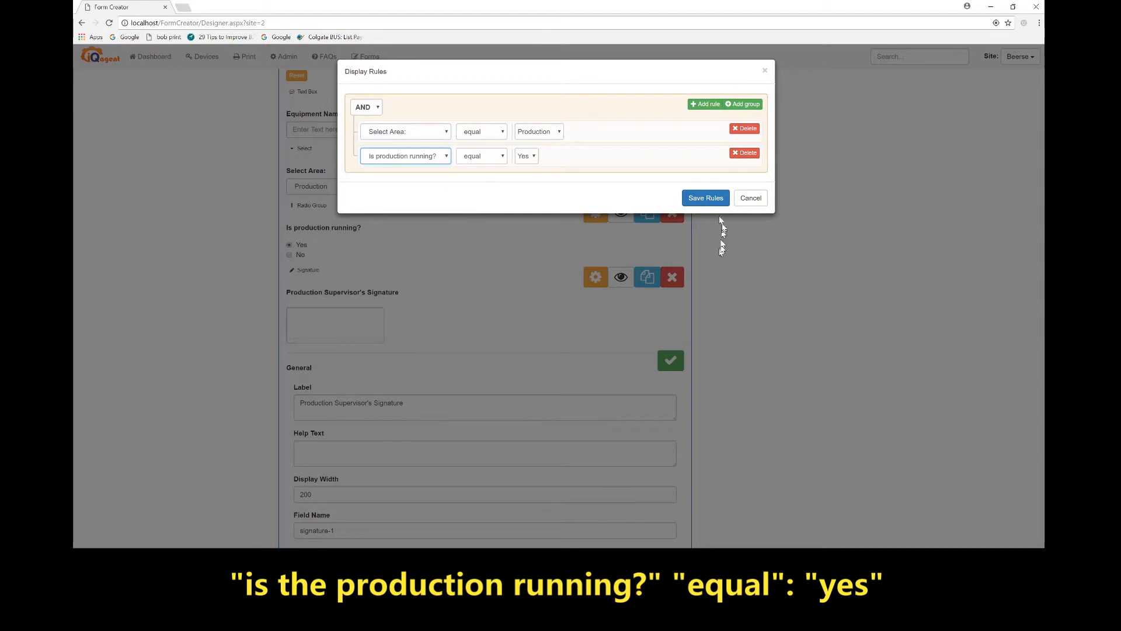
pyautogui.click(707, 198)
# Duplicate the "Is production running?" radio group and label the copy "Does the equipment appear to be running correctly?"
pyautogui.scroll(5, 643, 321)
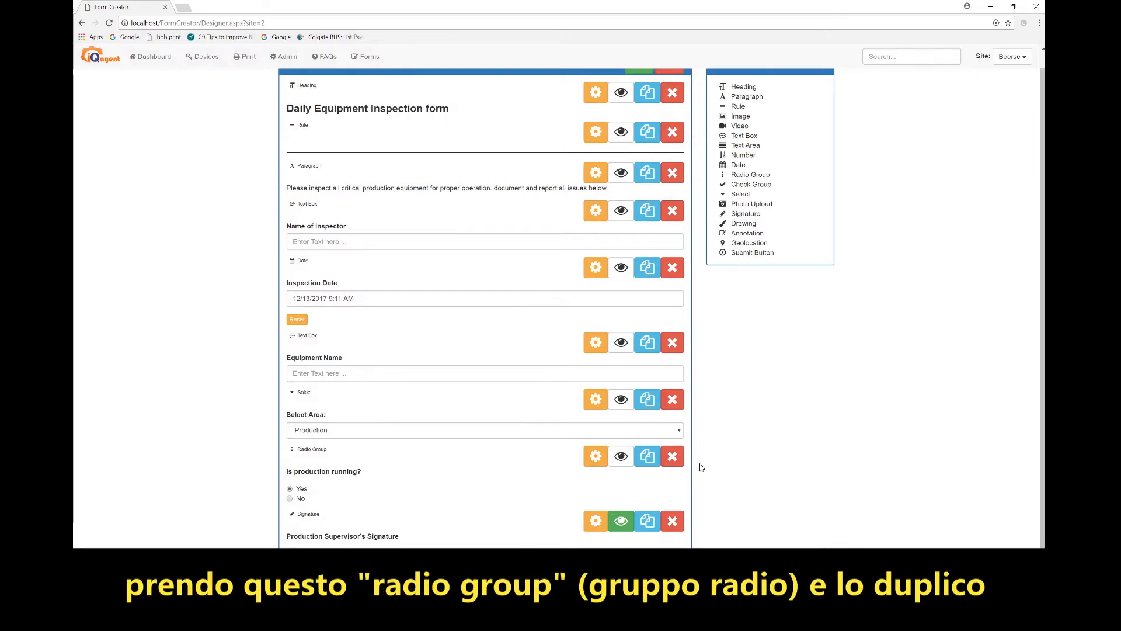
pyautogui.click(647, 456)
pyautogui.scroll(-1, 647, 456)
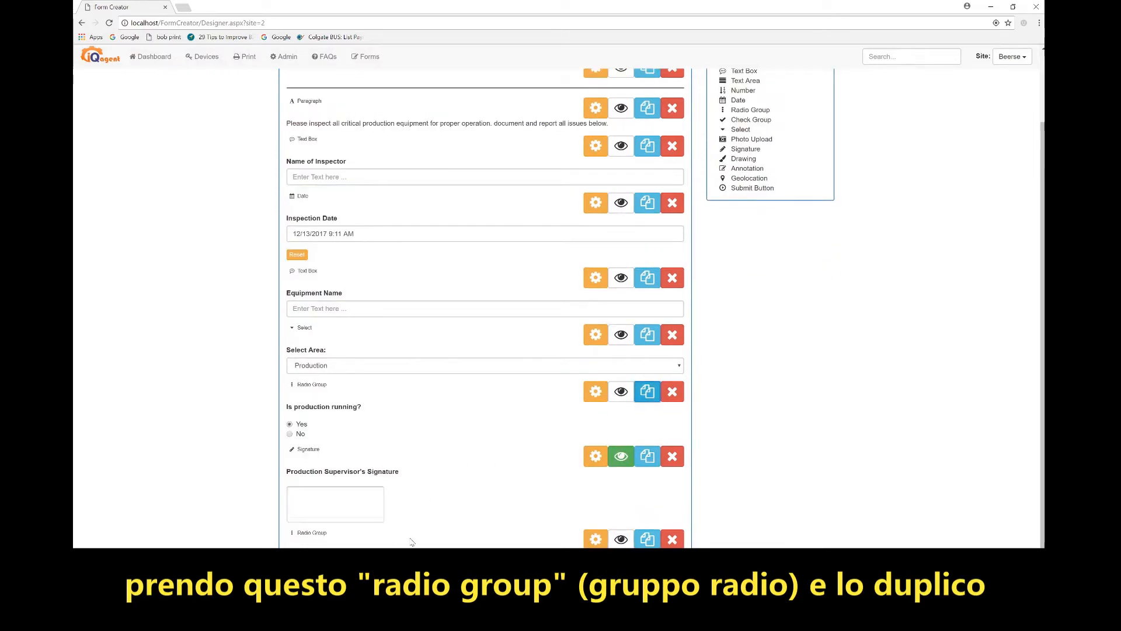
pyautogui.click(596, 539)
pyautogui.scroll(-5, 485, 409)
pyautogui.moveTo(371, 358); pyautogui.dragTo(296, 355)
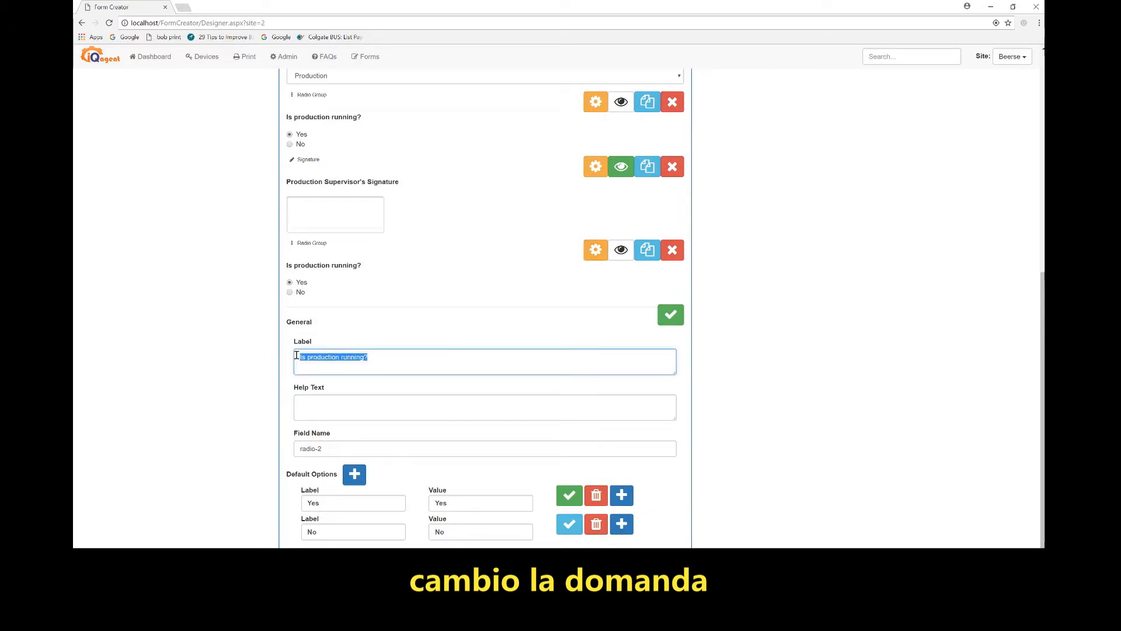
pyautogui.write('Does the equipment appear to be running correctly?')
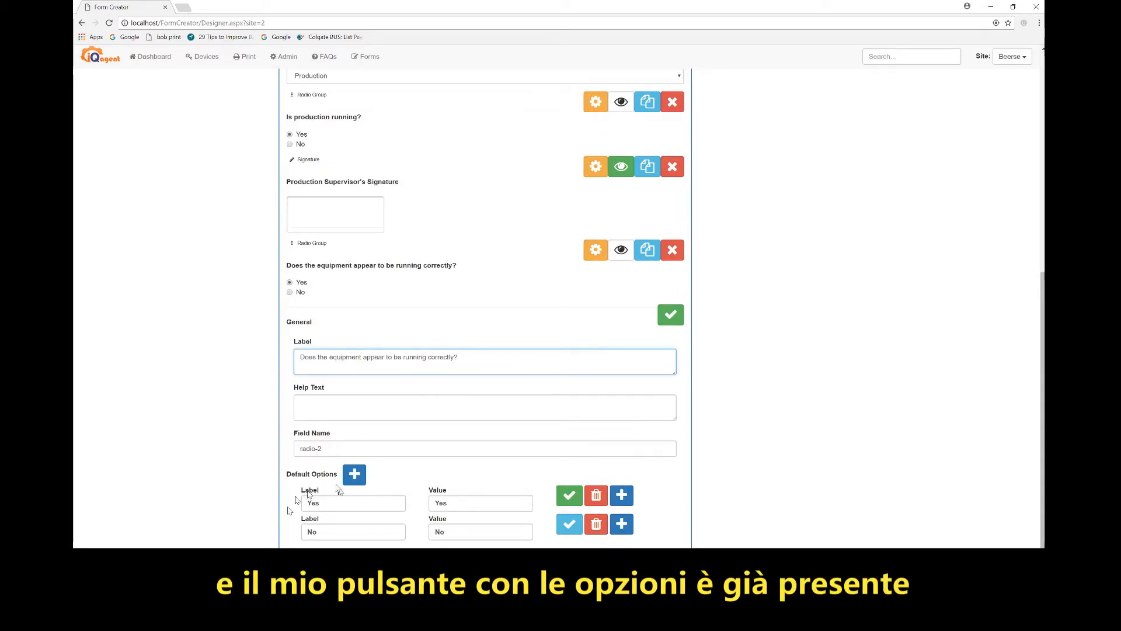
pyautogui.click(671, 316)
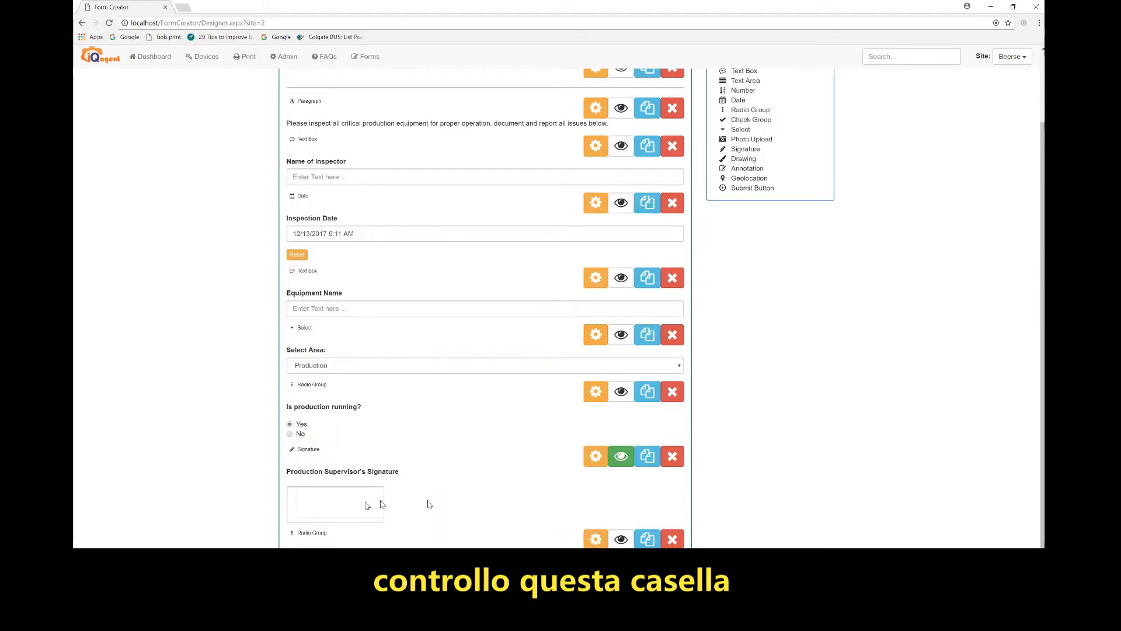
# Duplicate the equipment-running radio group and label the copy "Are there any problems or issues you need to report?"
pyautogui.click(647, 538)
pyautogui.scroll(-1, 526, 528)
pyautogui.click(595, 538)
pyautogui.scroll(-4, 578, 538)
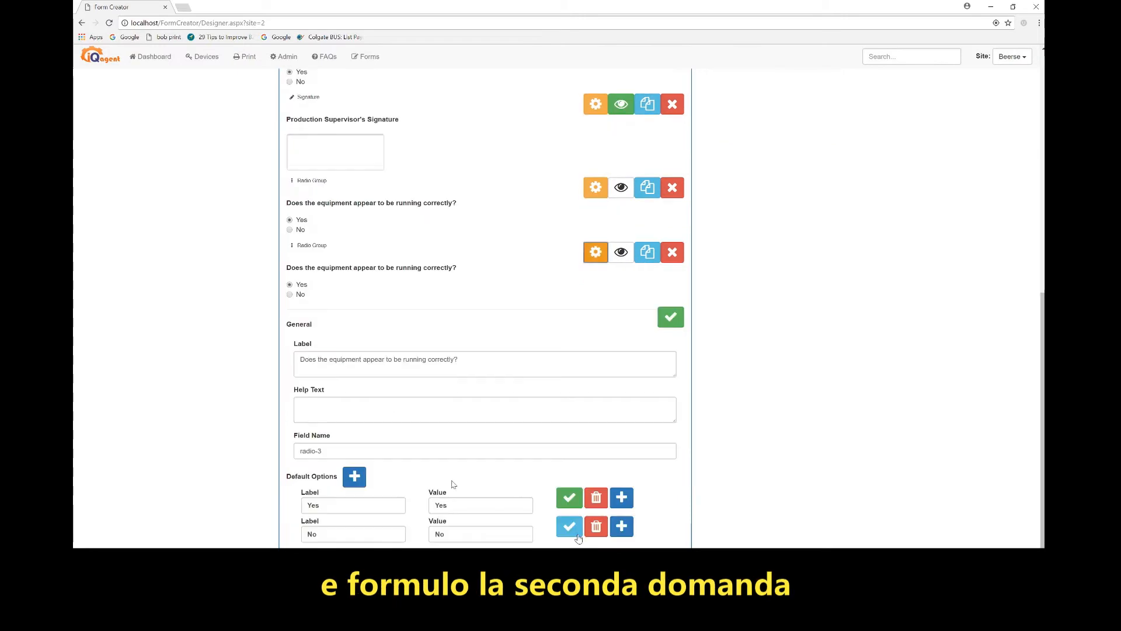
pyautogui.tripleClick(453, 359)
pyautogui.write('Are there any problems or issues you need to report?')
pyautogui.click(671, 316)
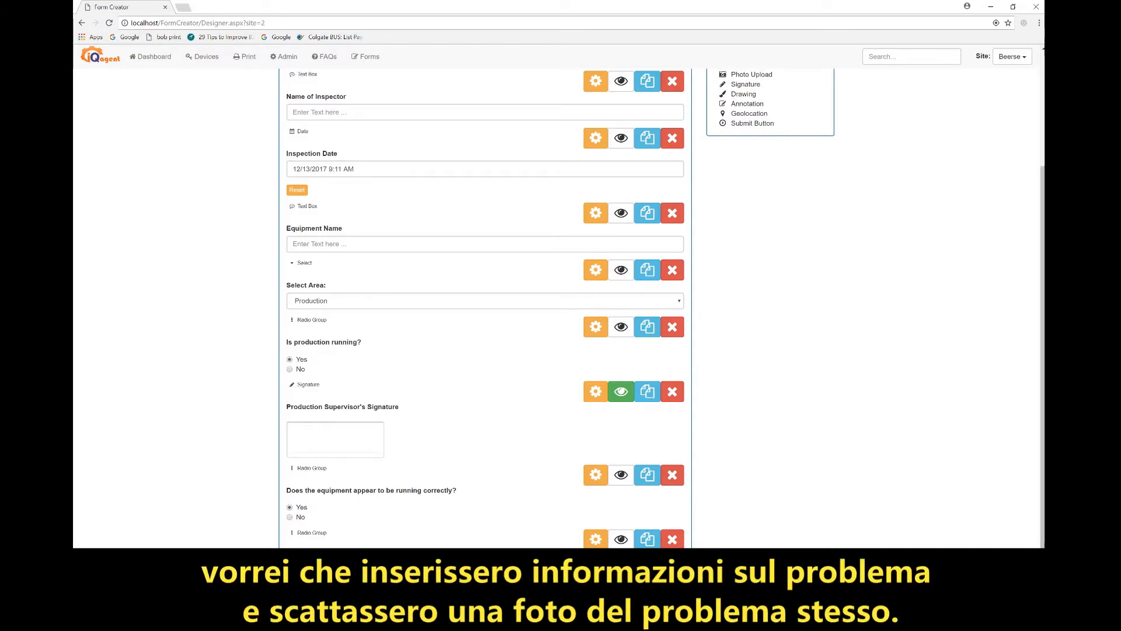
# Add a text area below the problems question and label it "Describe in detail the issue with this equipment below:"
pyautogui.scroll(3, 807, 79)
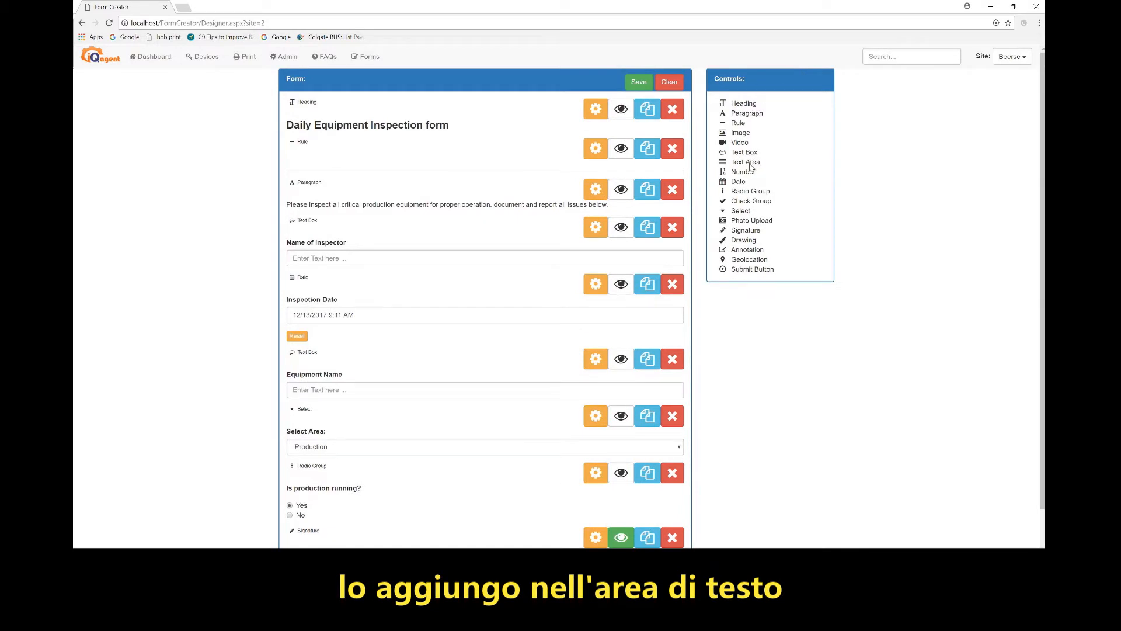
pyautogui.moveTo(749, 169)
pyautogui.mouseDown()
pyautogui.moveTo(459, 514)
pyautogui.moveTo(407, 552)
pyautogui.mouseUp()
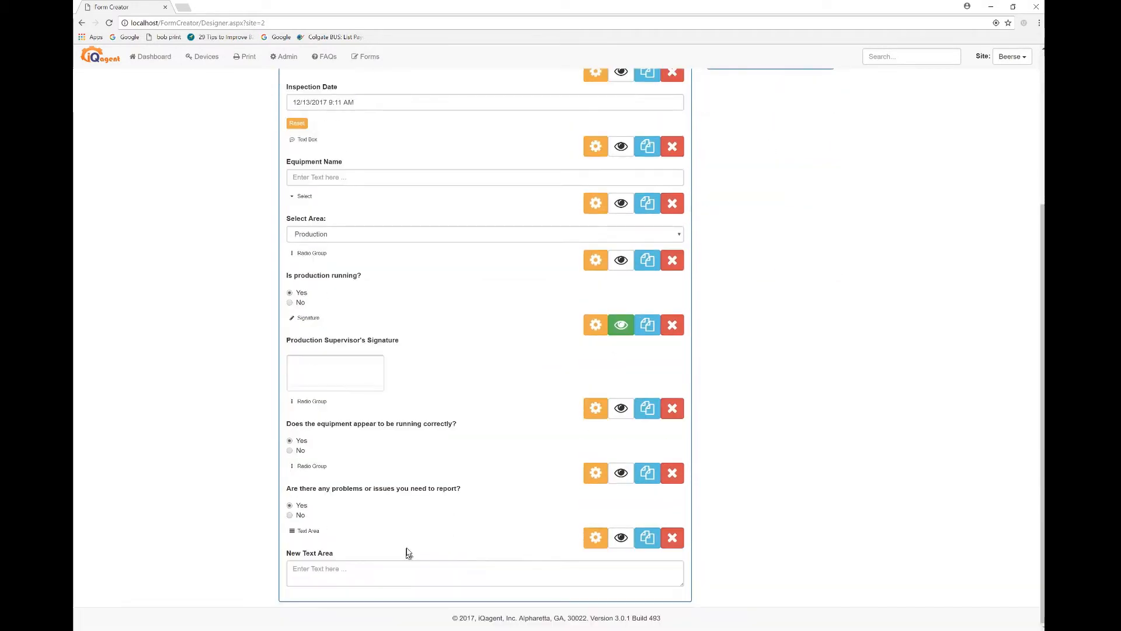
pyautogui.click(595, 537)
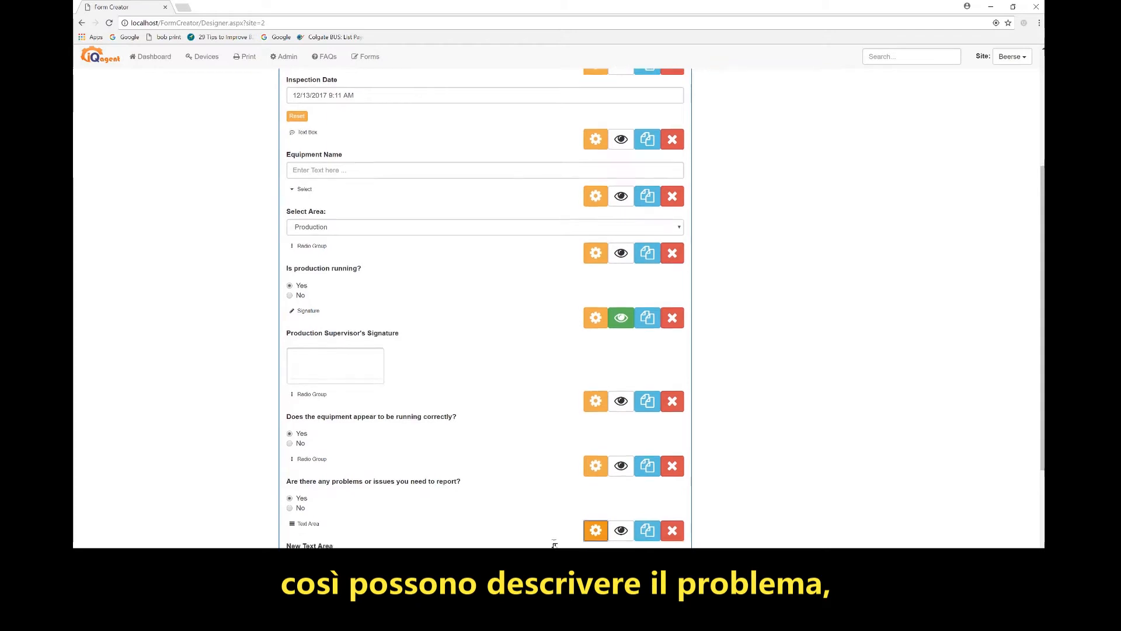
pyautogui.moveTo(351, 507); pyautogui.dragTo(243, 508)
pyautogui.scroll(3, 246, 508)
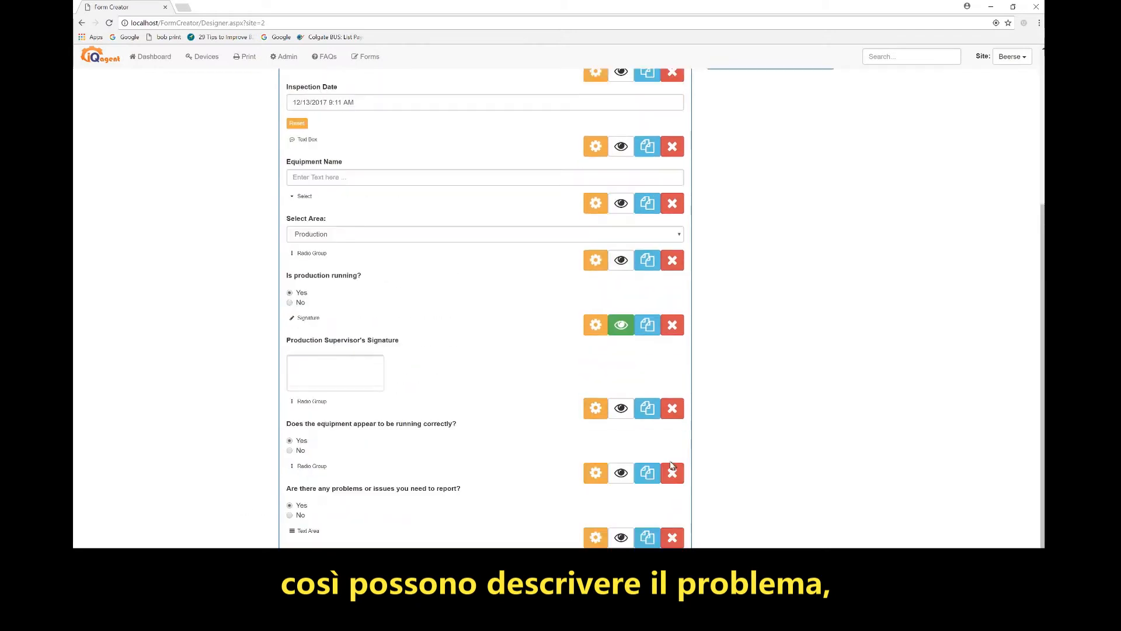
# Add an annotation control below the issue description, label it "Take a picture of the issue", and close its configuration
pyautogui.scroll(4, 776, 357)
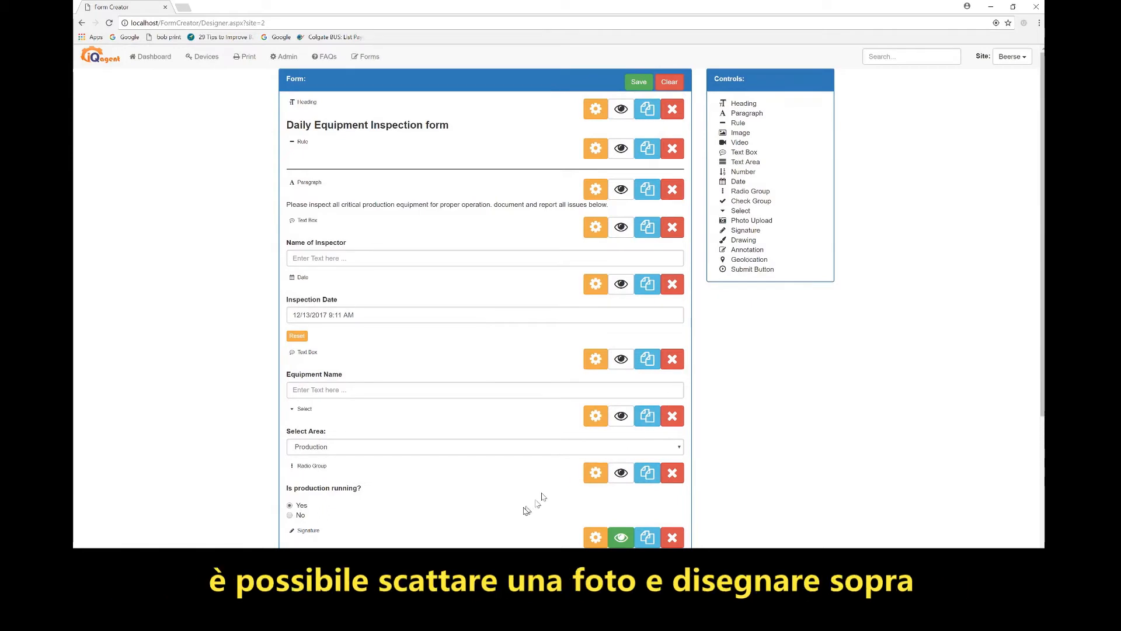
pyautogui.scroll(-6, 528, 508)
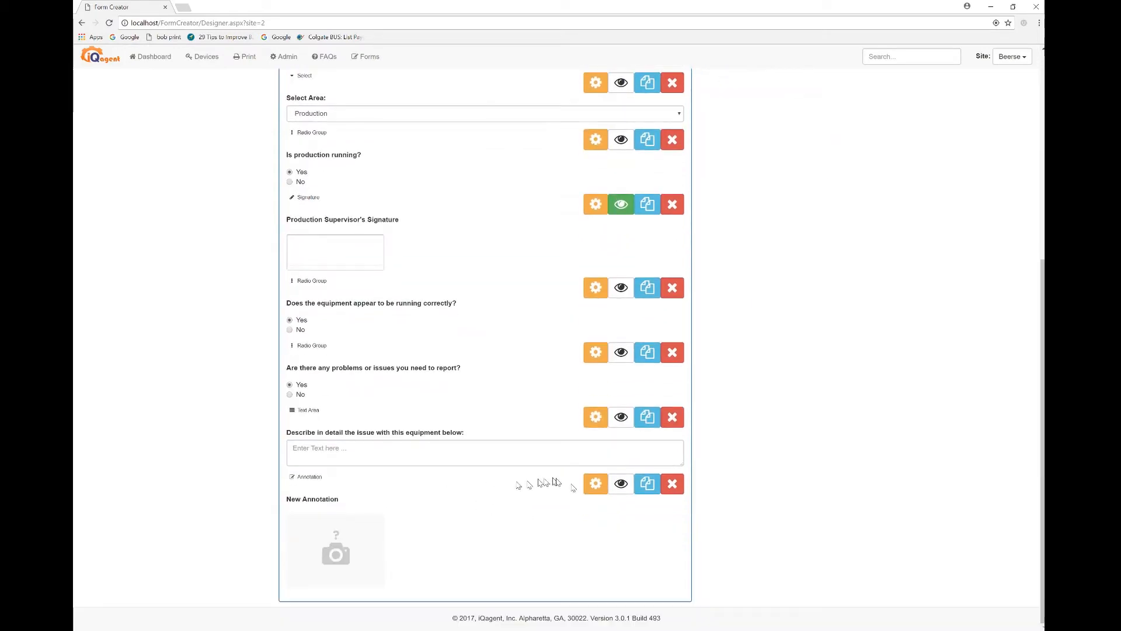
pyautogui.click(584, 487)
pyautogui.scroll(-4, 431, 510)
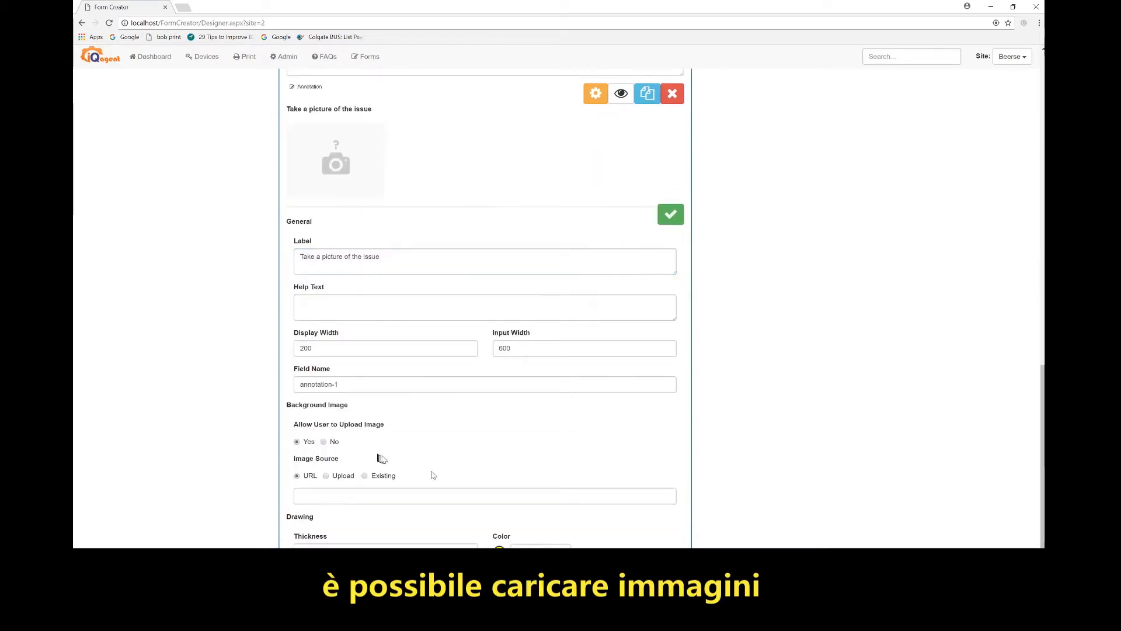
pyautogui.scroll(-1, 441, 476)
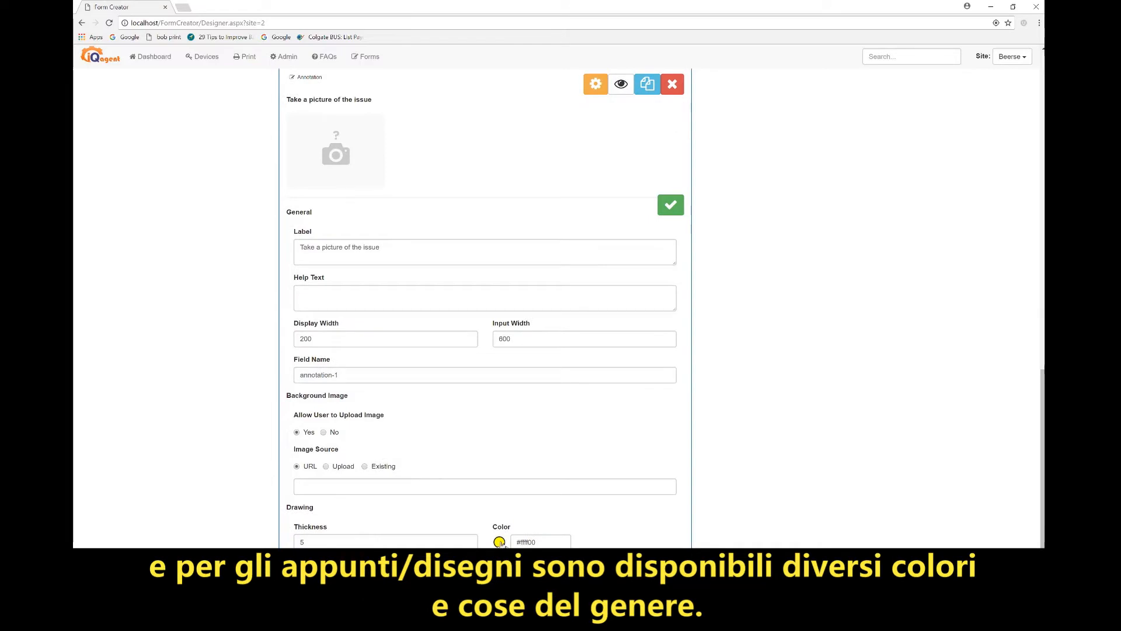
pyautogui.scroll(7, 502, 359)
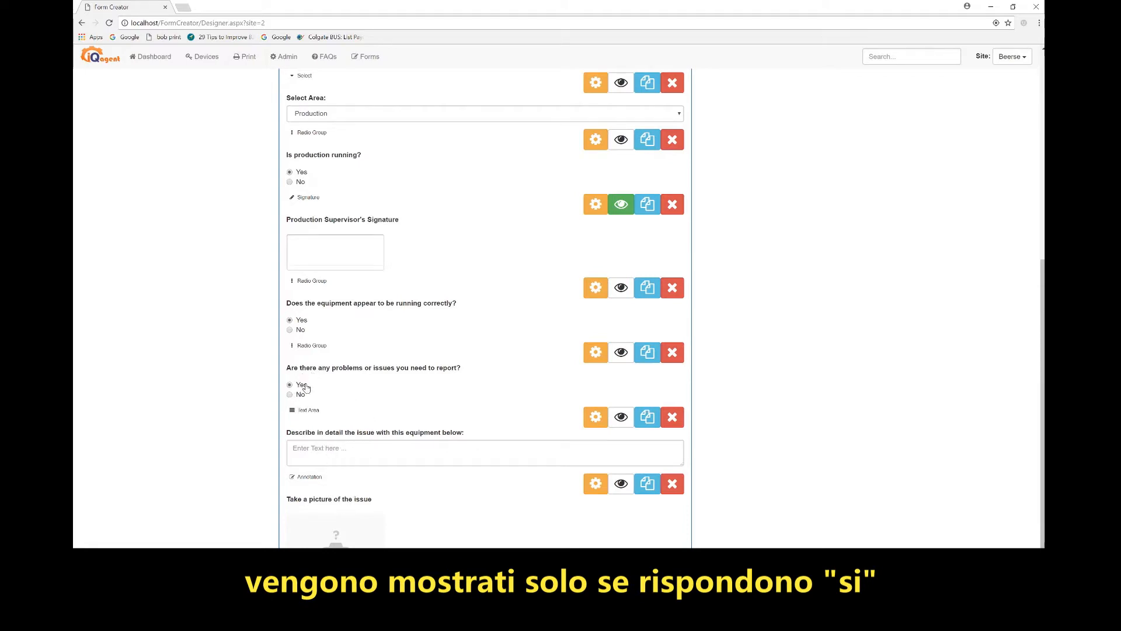
# Give the issue description text area a display rule requiring "Are there any problems or issues you need to report?" equal Yes, and save it
pyautogui.click(622, 418)
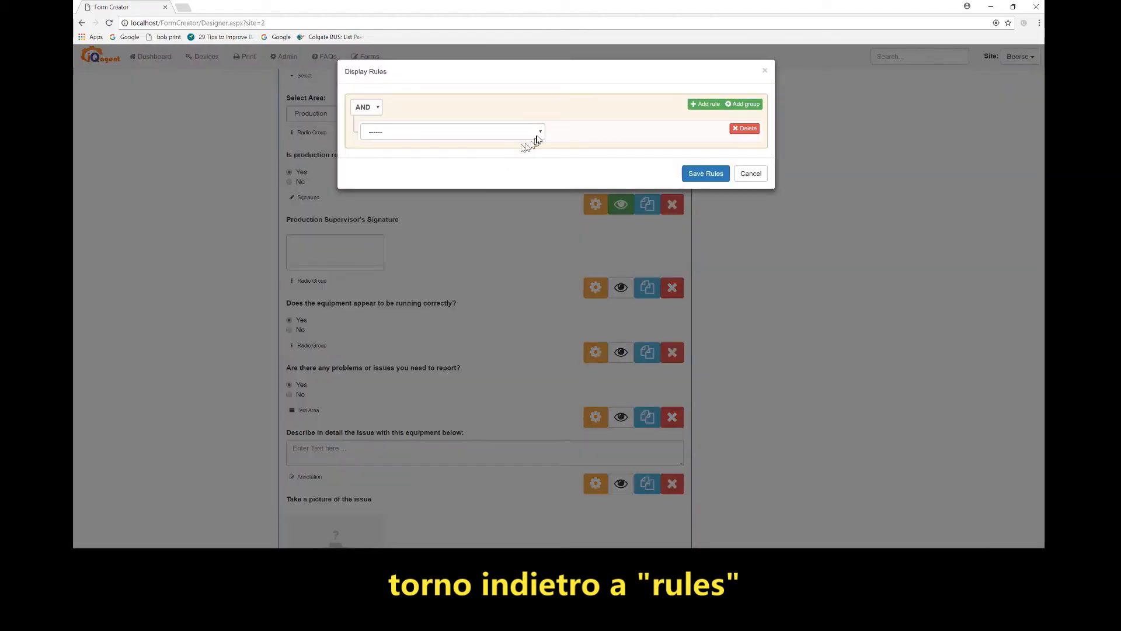
pyautogui.click(531, 133)
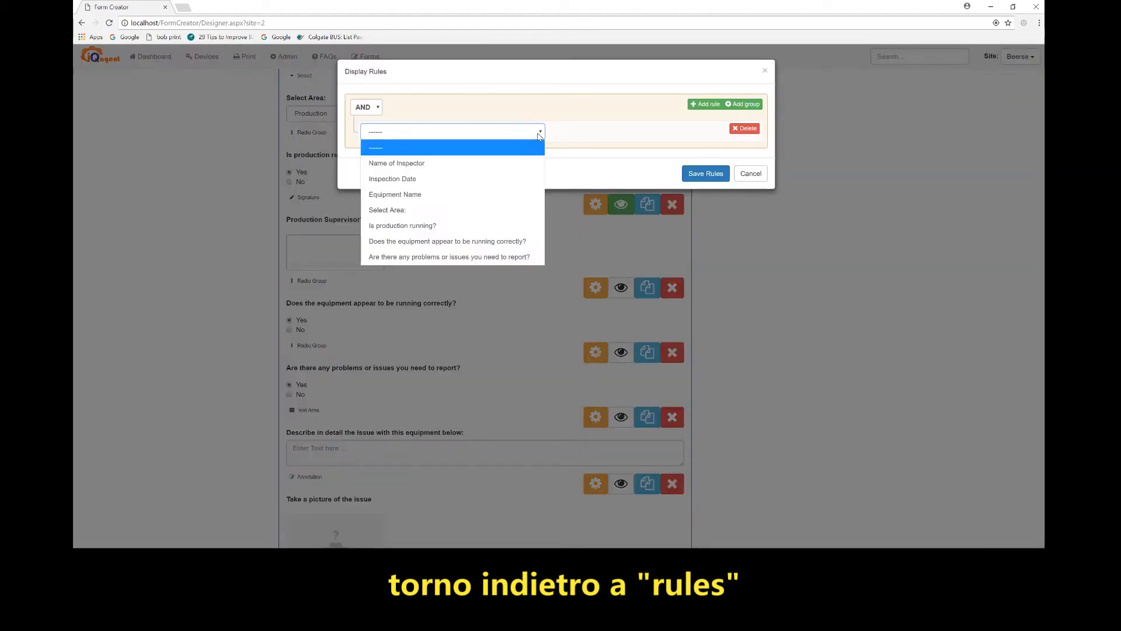
pyautogui.click(470, 257)
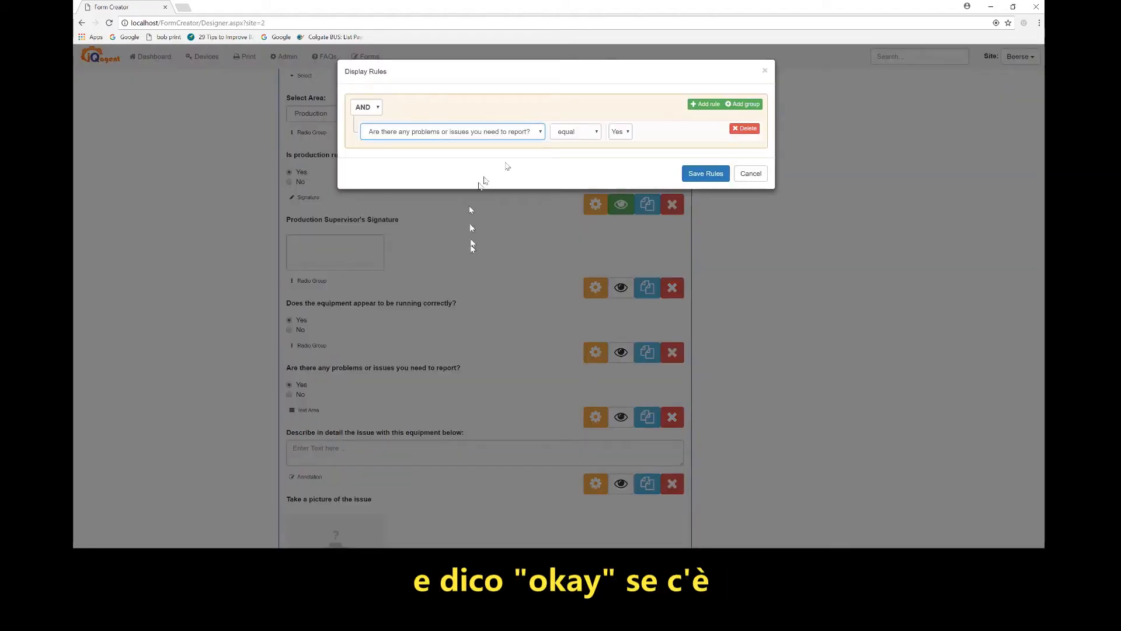
pyautogui.click(597, 136)
pyautogui.click(600, 134)
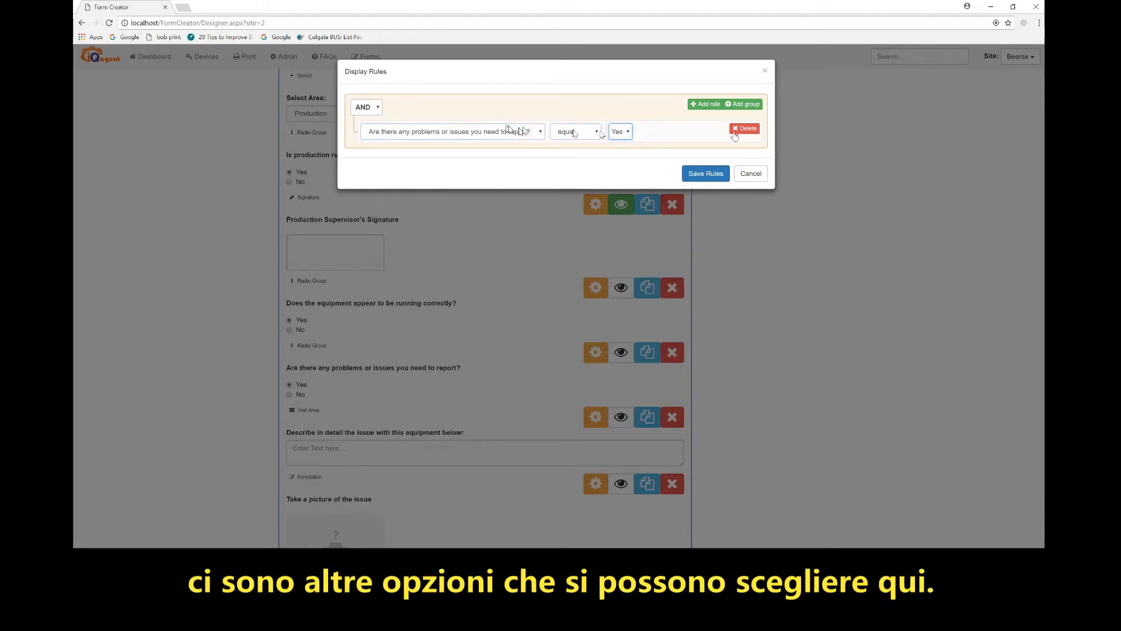
pyautogui.click(705, 174)
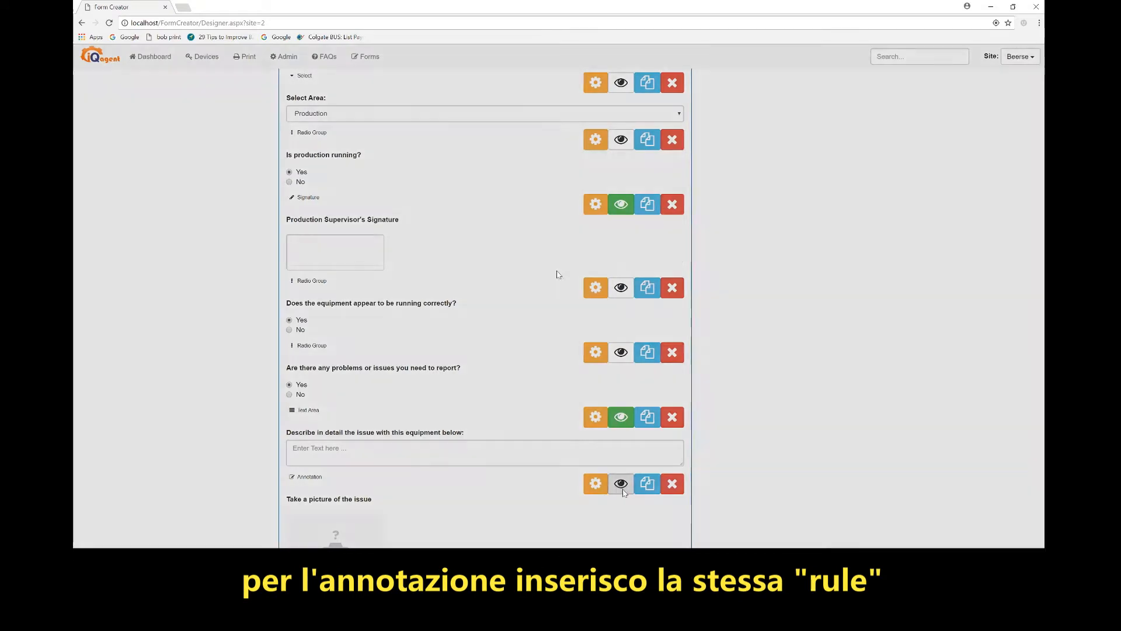
# Give the picture annotation a display rule requiring that the detailed issue description is not empty, and save it
pyautogui.click(622, 488)
pyautogui.click(536, 138)
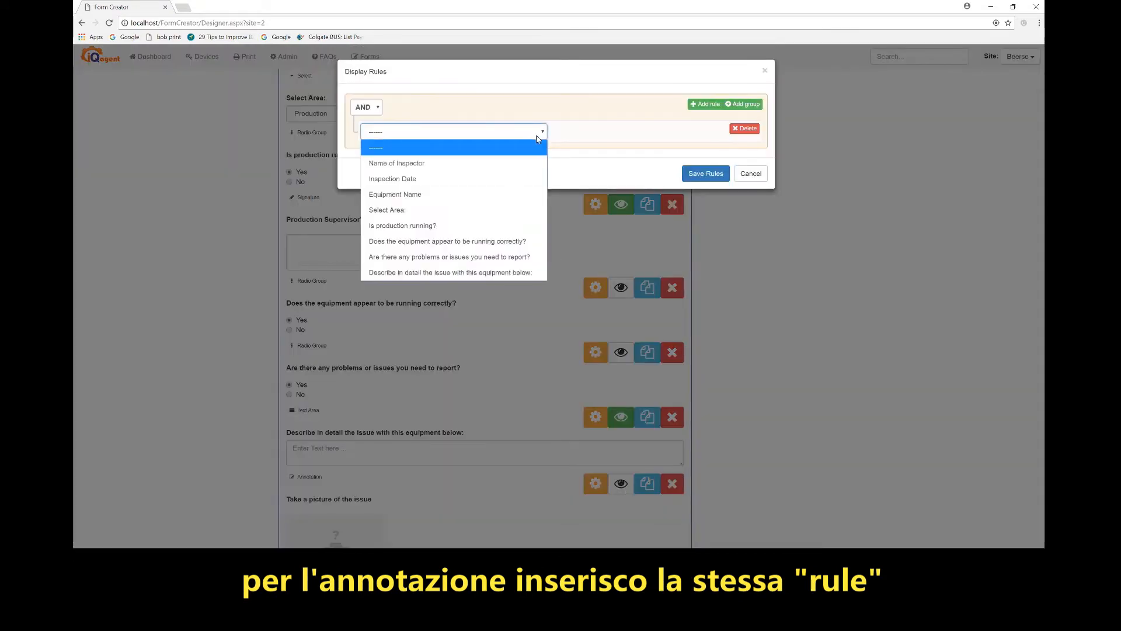
pyautogui.click(444, 273)
pyautogui.click(600, 133)
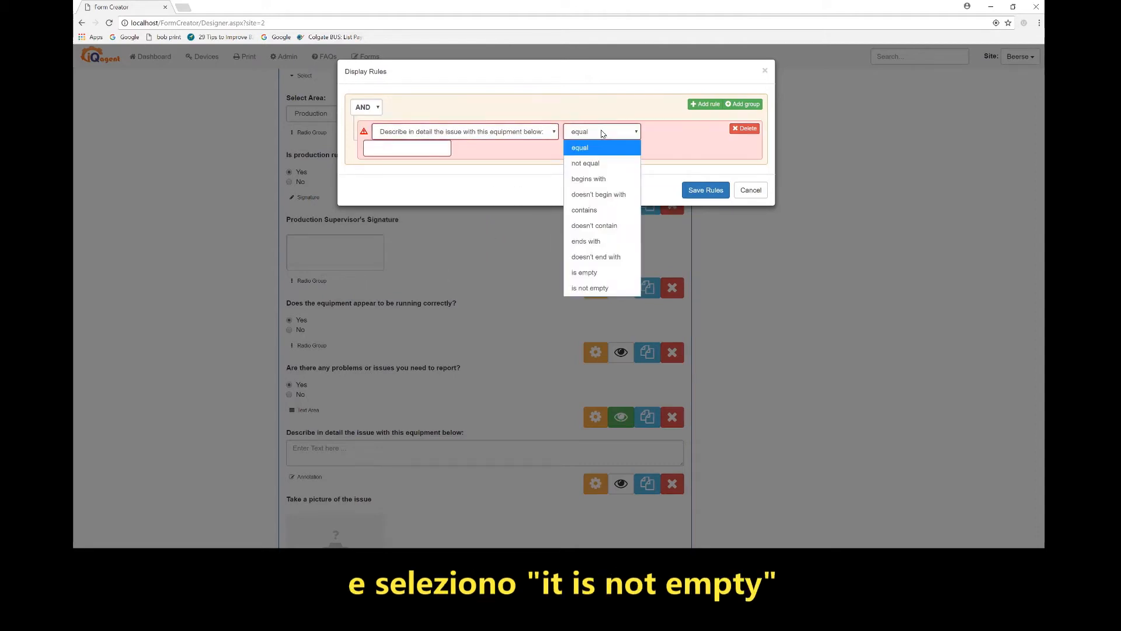
pyautogui.click(591, 288)
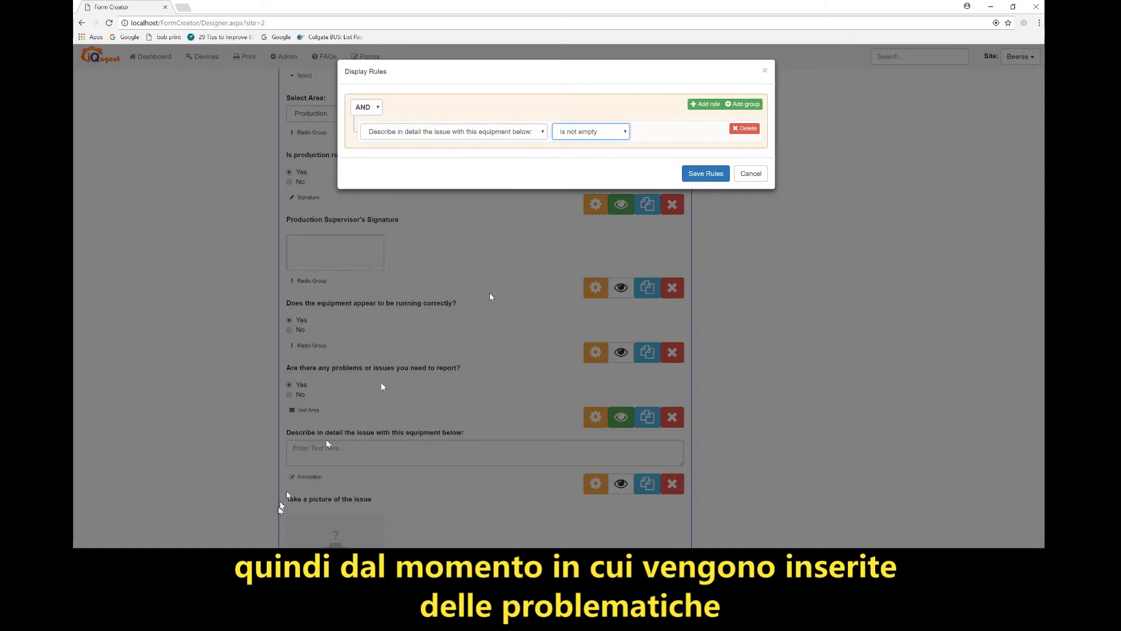
pyautogui.click(707, 175)
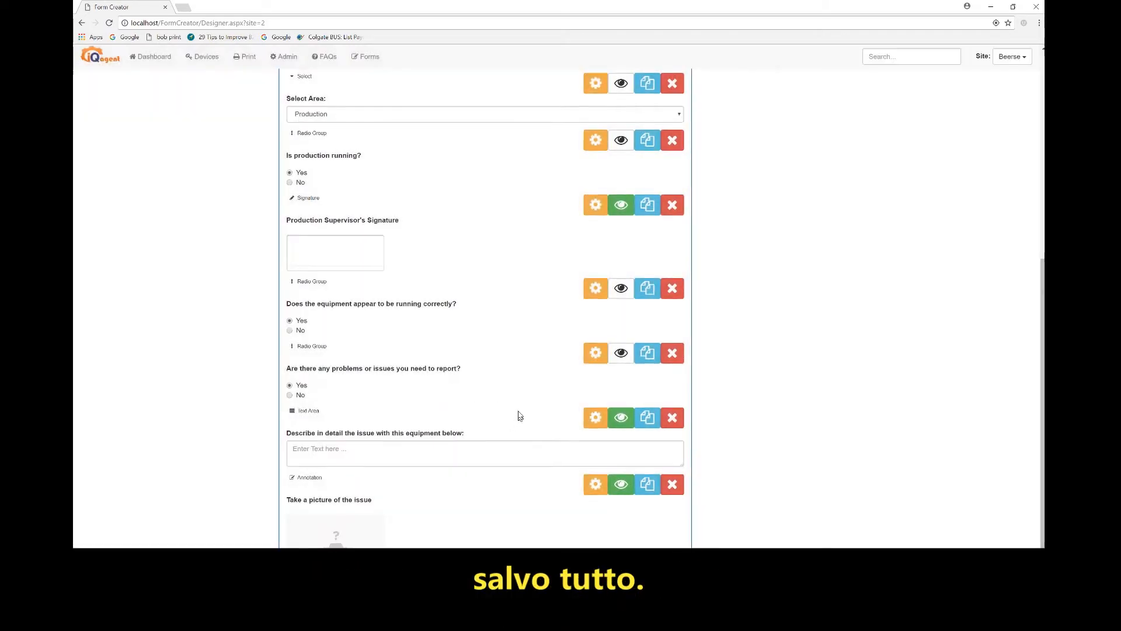
# Add a signature control below the picture annotation, label it "Inspector's Signature", and save the form as "Daily Equipment Inspection"
pyautogui.scroll(6, 502, 411)
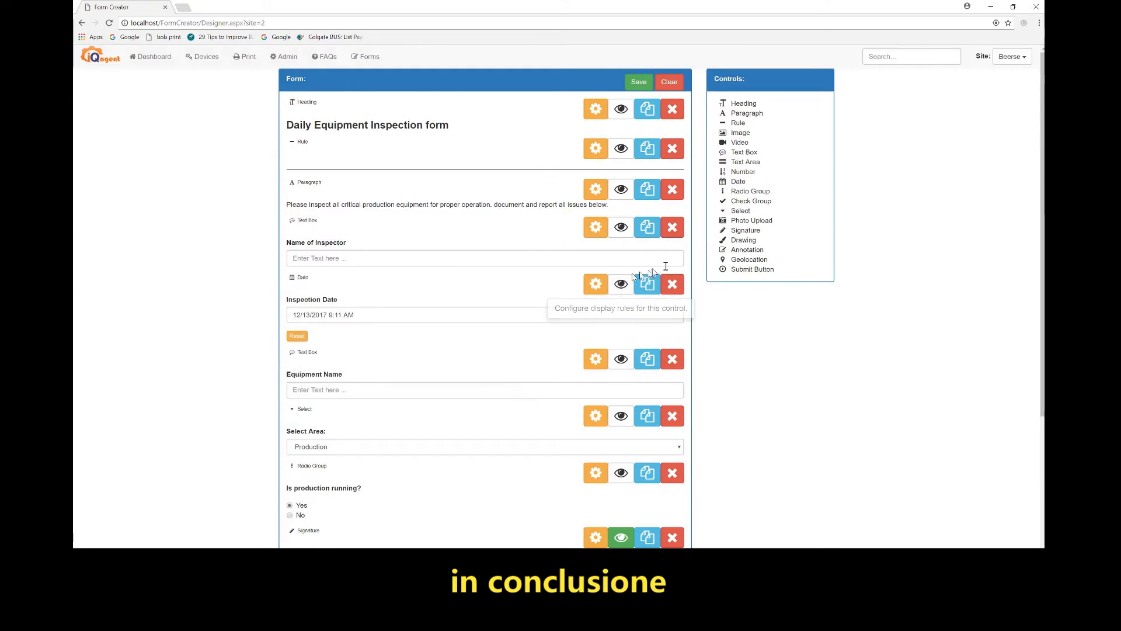
pyautogui.click(745, 231)
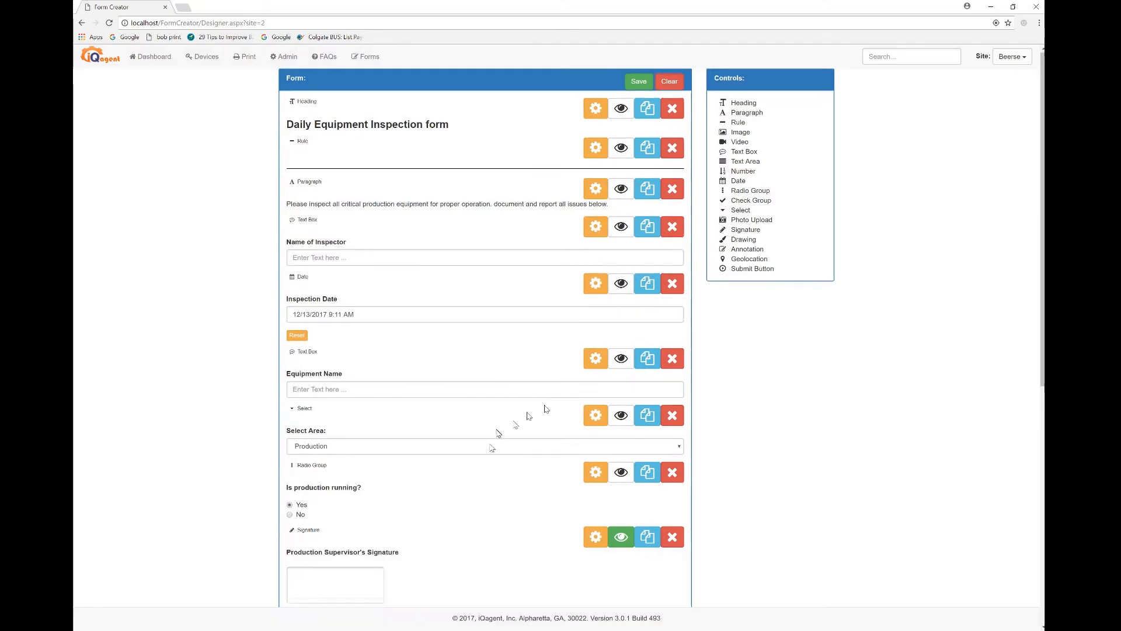
pyautogui.scroll(-7, 483, 456)
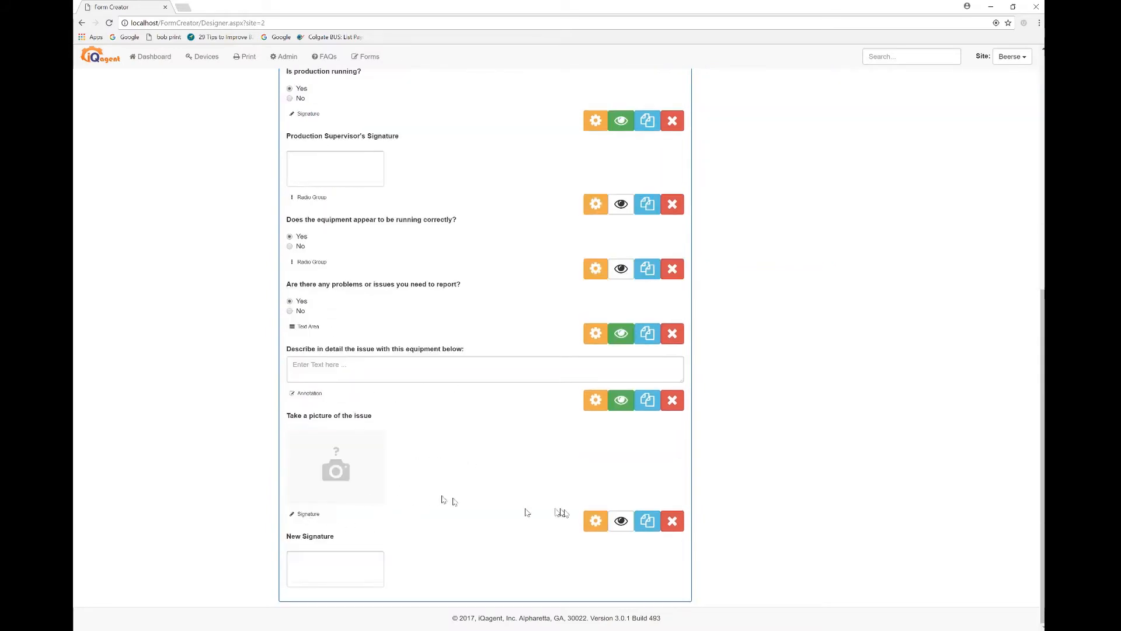
pyautogui.click(596, 521)
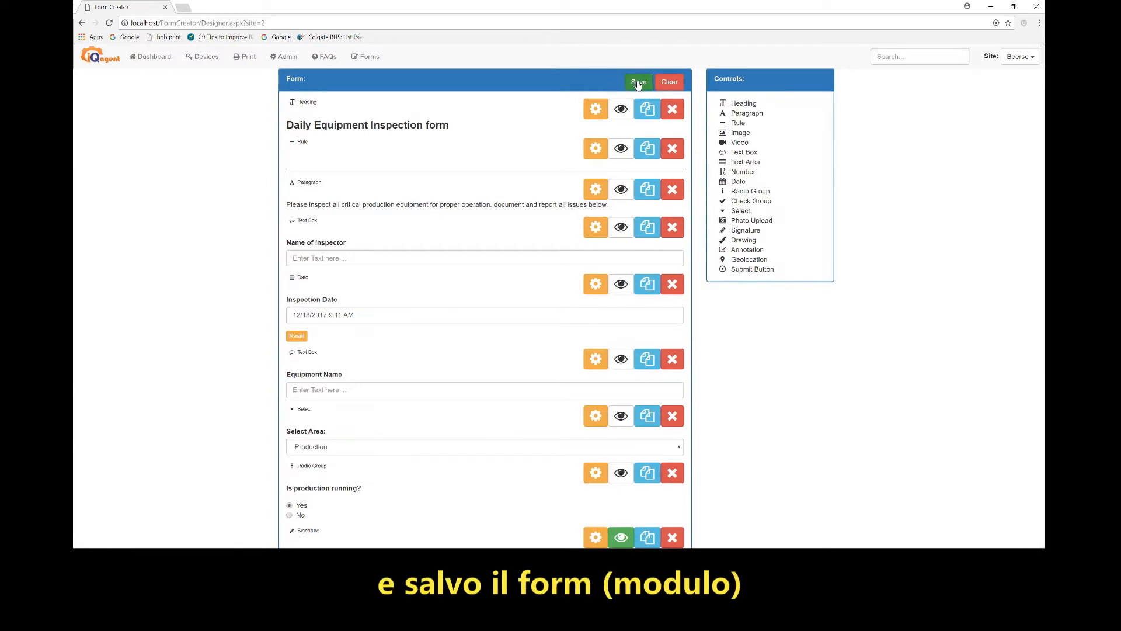
pyautogui.click(638, 83)
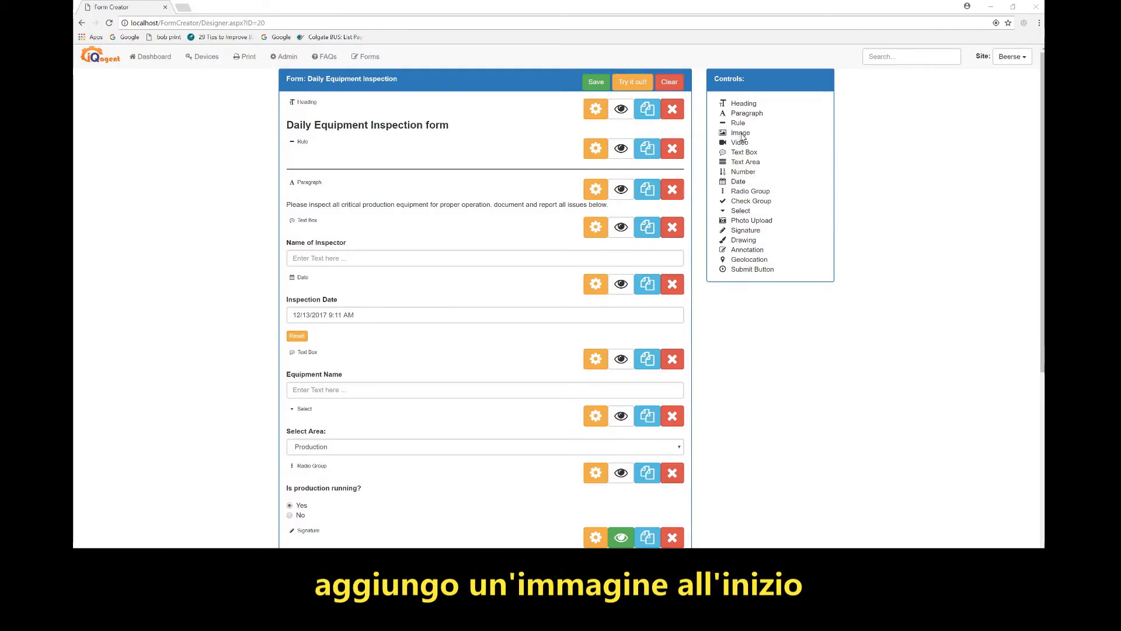
# Add an image control above the form heading and upload iqagentlogo.png as its picture
pyautogui.moveTo(741, 136); pyautogui.dragTo(445, 106)
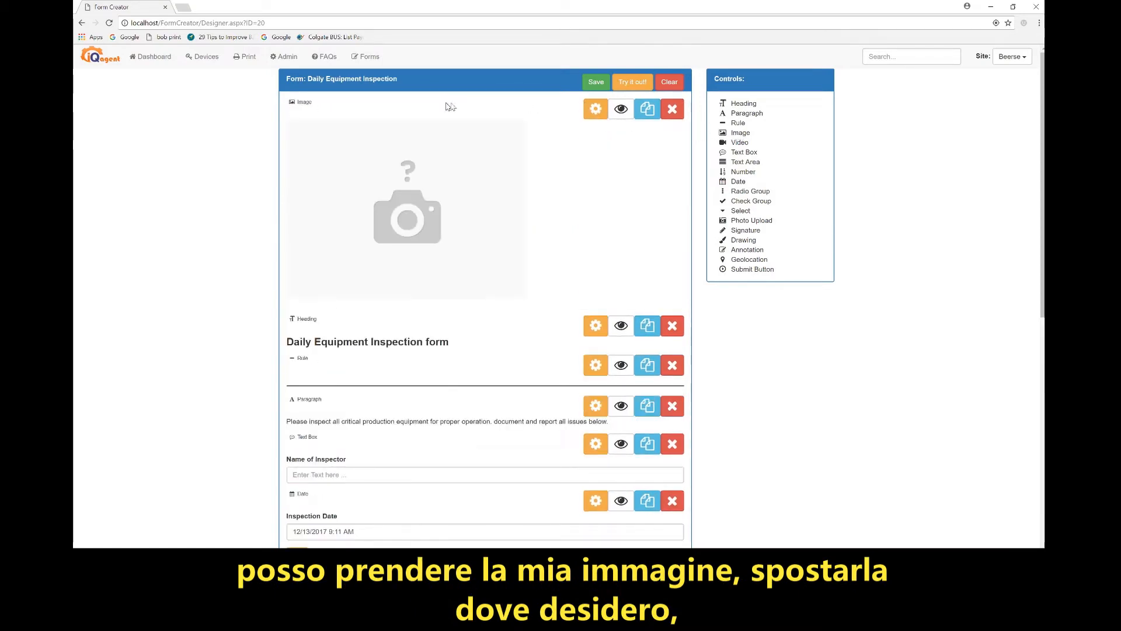
pyautogui.click(594, 110)
pyautogui.click(342, 371)
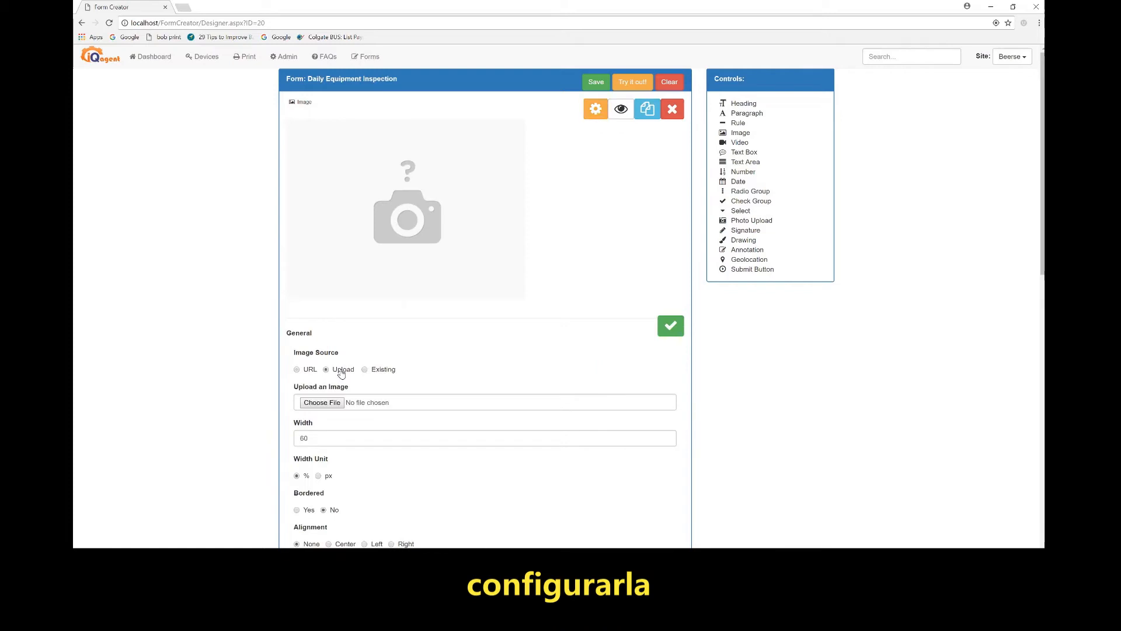
pyautogui.click(322, 403)
pyautogui.click(258, 146)
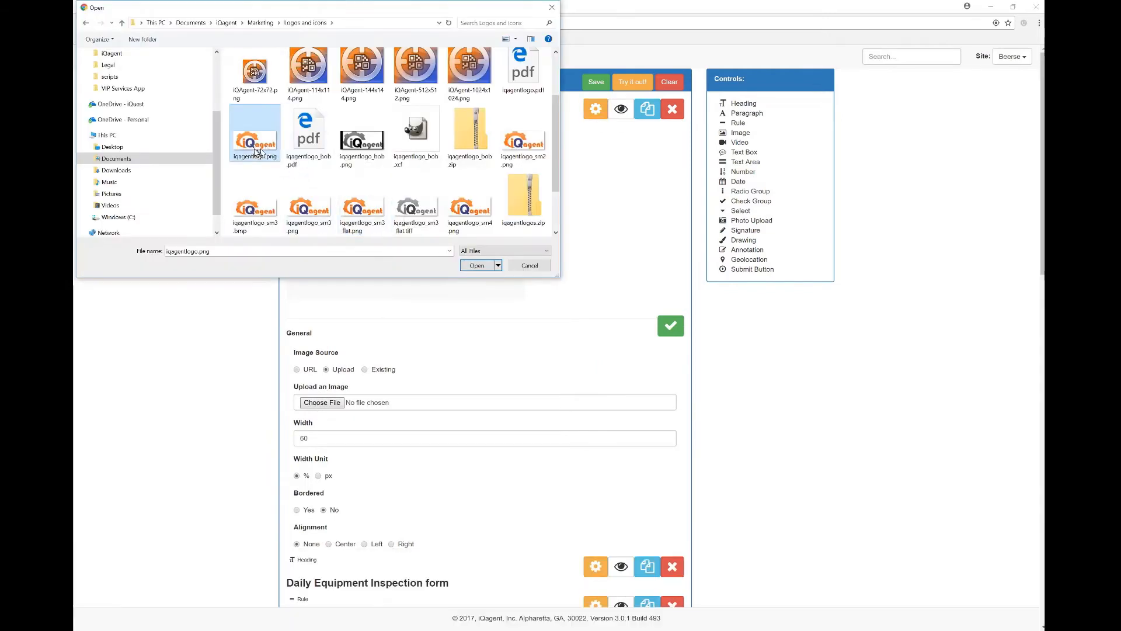
pyautogui.doubleClick(258, 150)
# Set the logo image to 35% width with center alignment and save the form with the description "added logo"
pyautogui.click(351, 443)
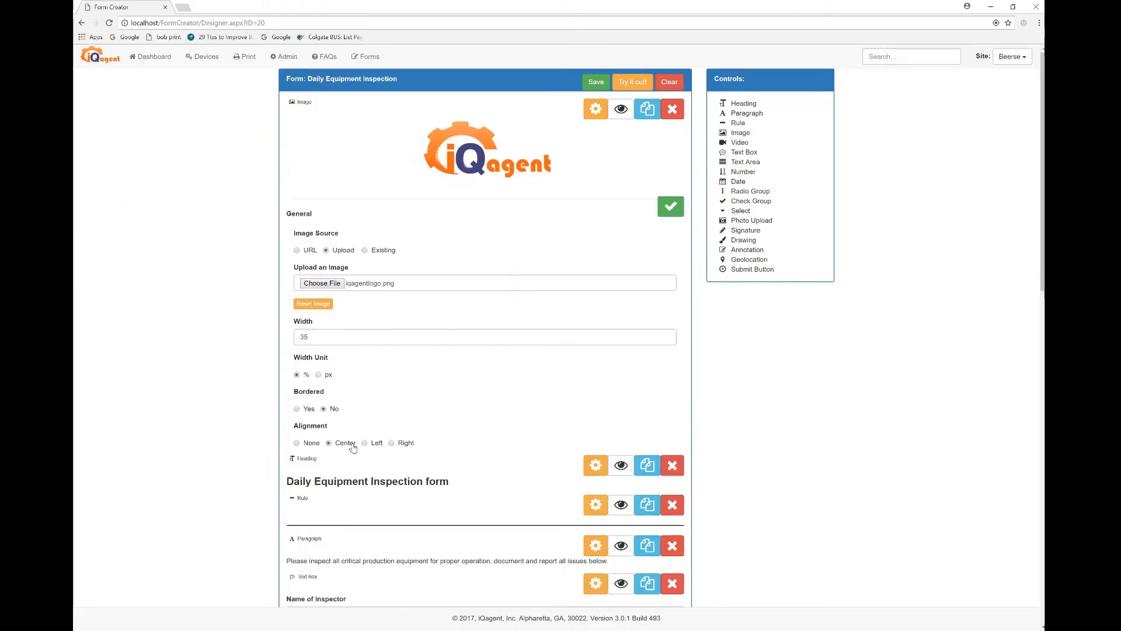
pyautogui.click(670, 208)
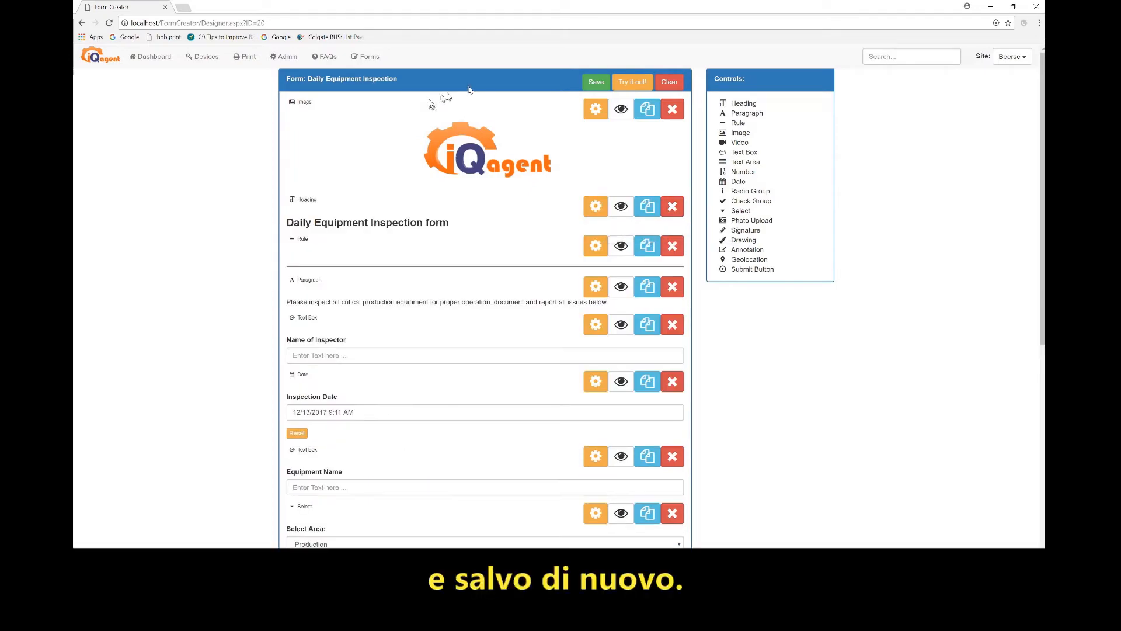
pyautogui.click(597, 86)
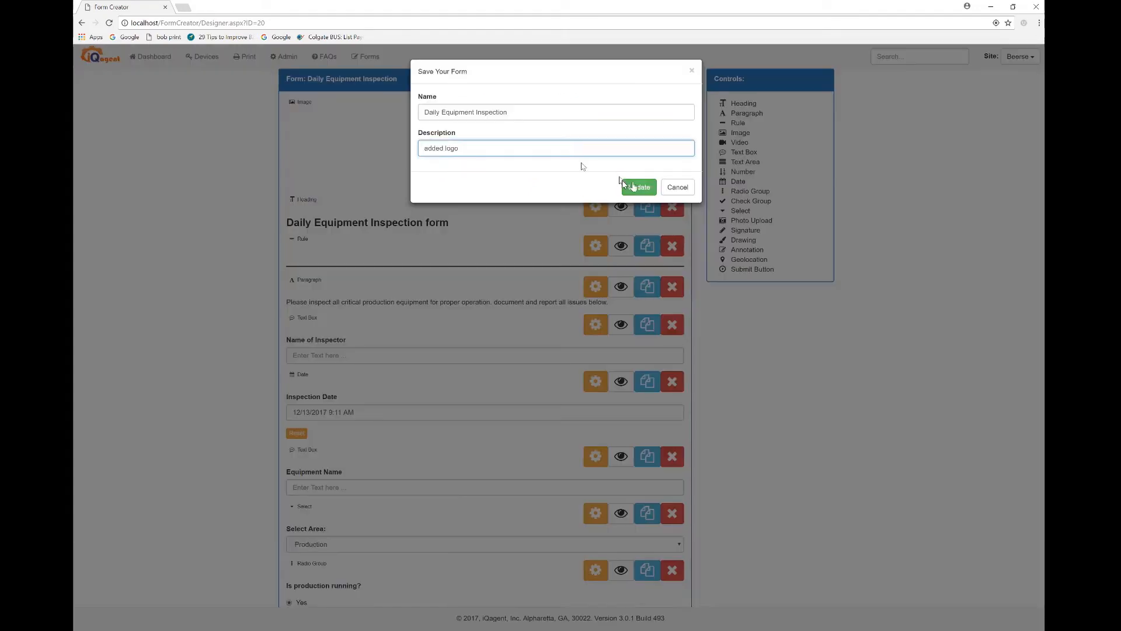
pyautogui.click(638, 186)
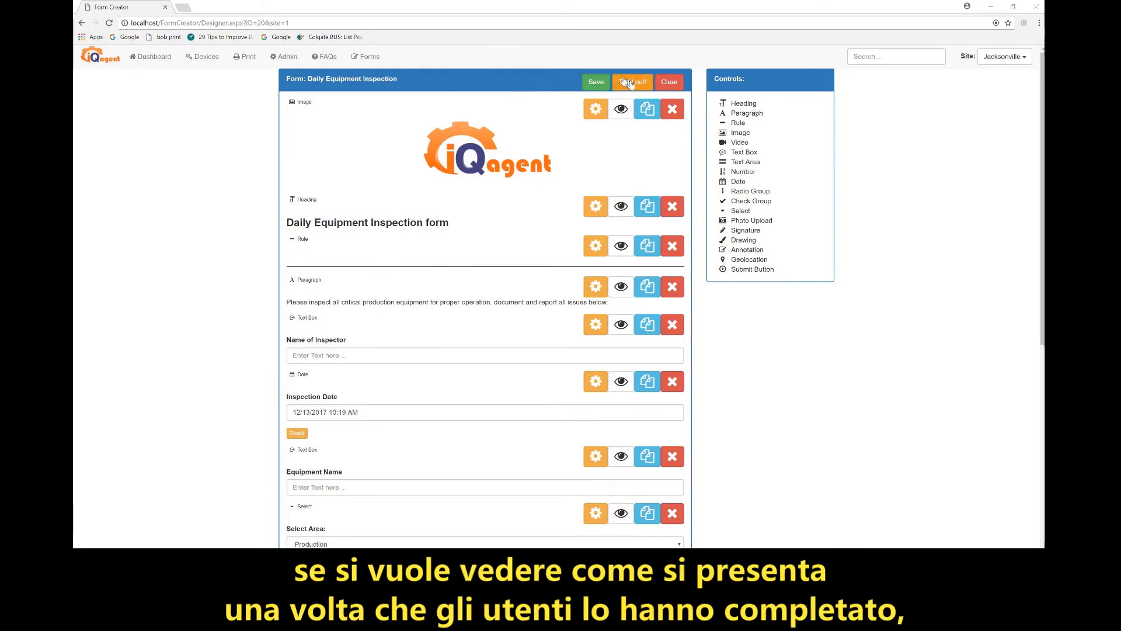
# Try out the saved form to review how its fields appear to users, and return to the designer
pyautogui.click(633, 85)
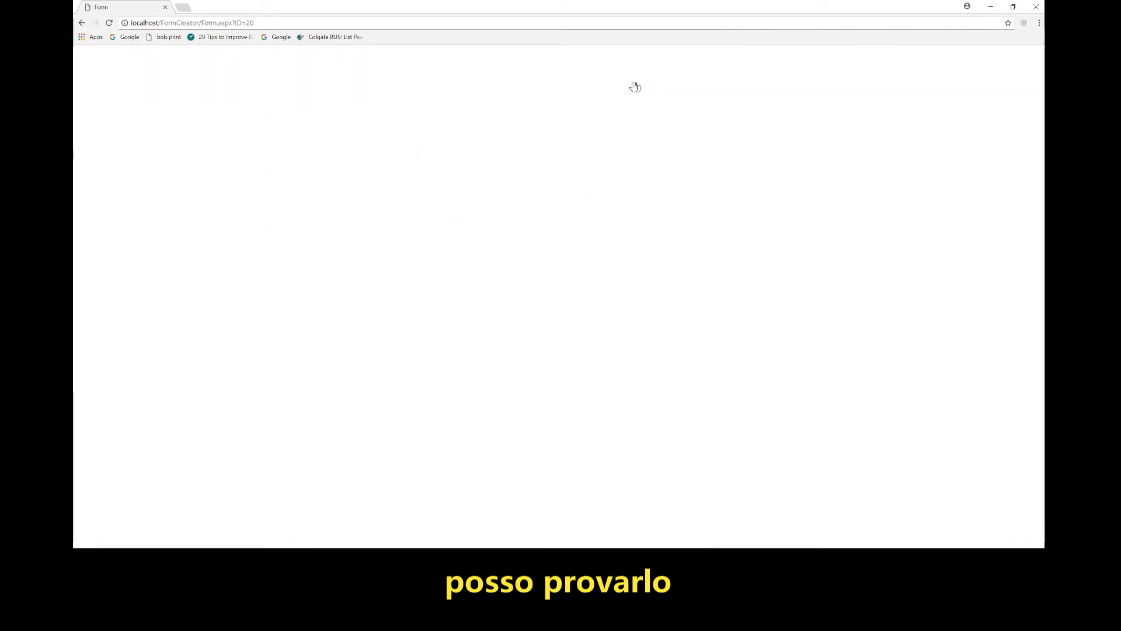
pyautogui.scroll(-1, 415, 242)
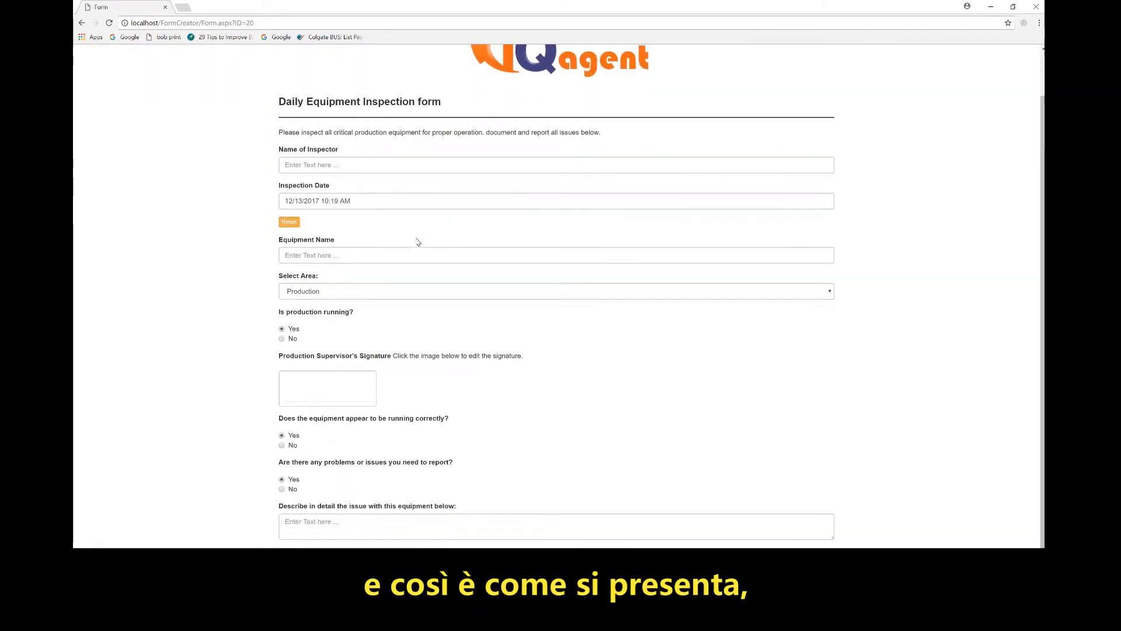
pyautogui.scroll(1, 416, 243)
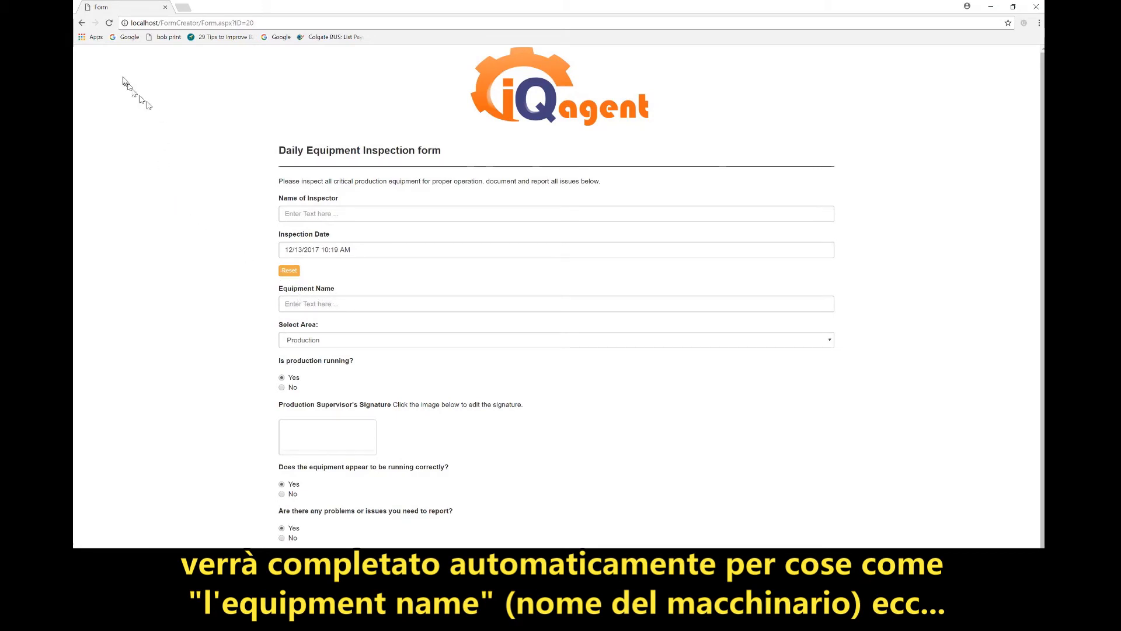
pyautogui.click(82, 23)
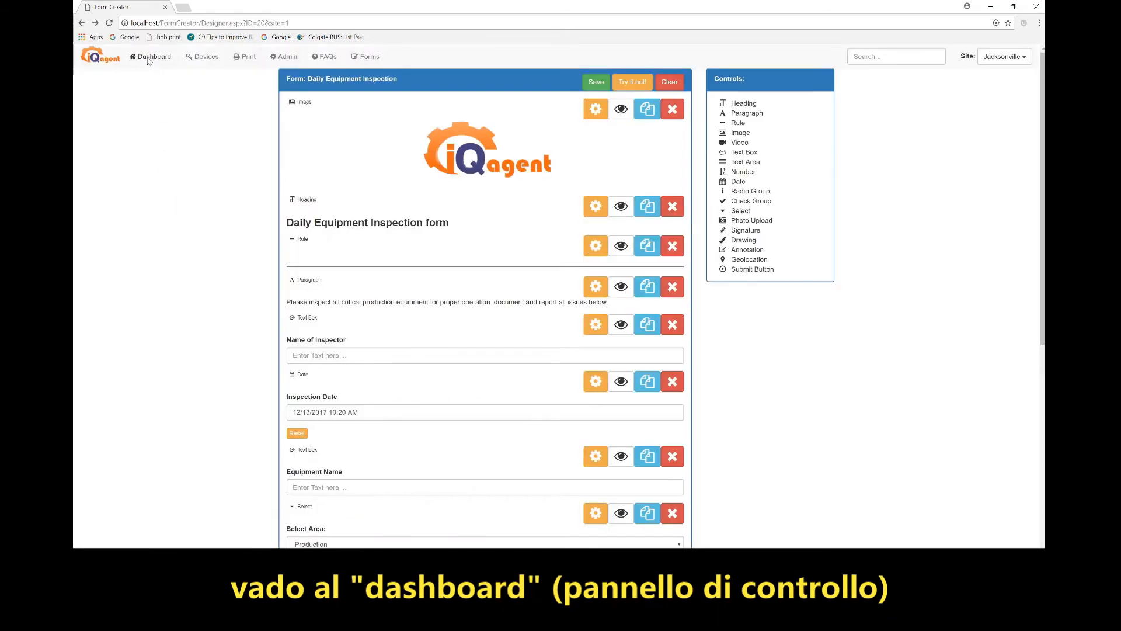
# Open the Incoming Bank Motor point of interest in the Maintenance group for editing
pyautogui.click(149, 60)
pyautogui.click(150, 168)
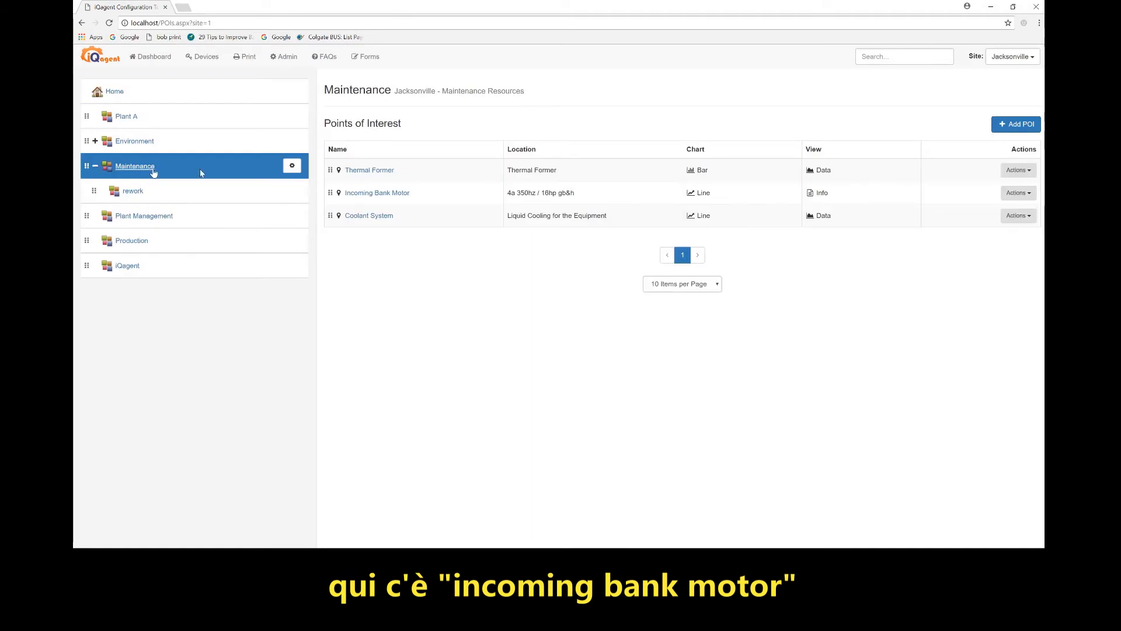
pyautogui.click(388, 193)
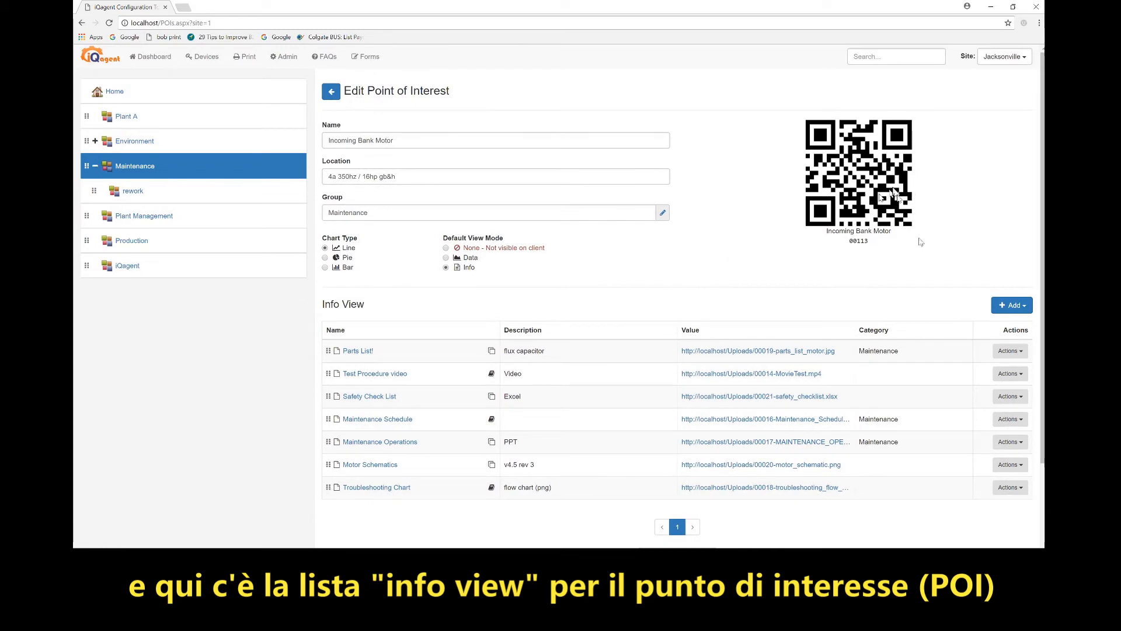
# Start a new form entry for the motor's Info View and choose the Daily Equipment Inspection form
pyautogui.click(1012, 305)
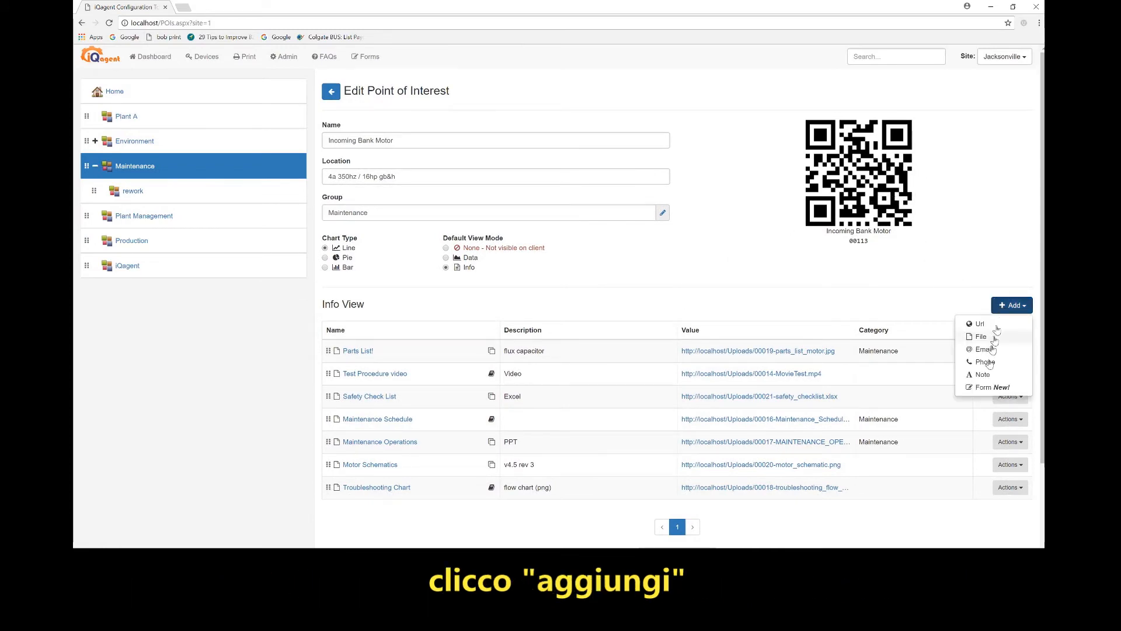
pyautogui.click(971, 389)
pyautogui.click(457, 197)
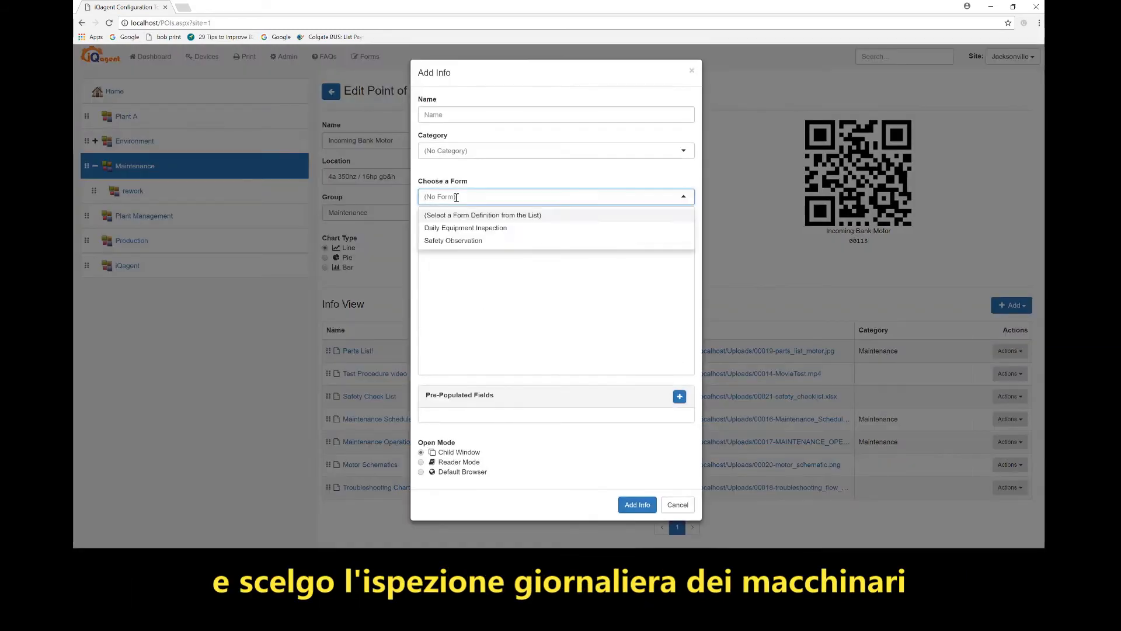
pyautogui.click(456, 229)
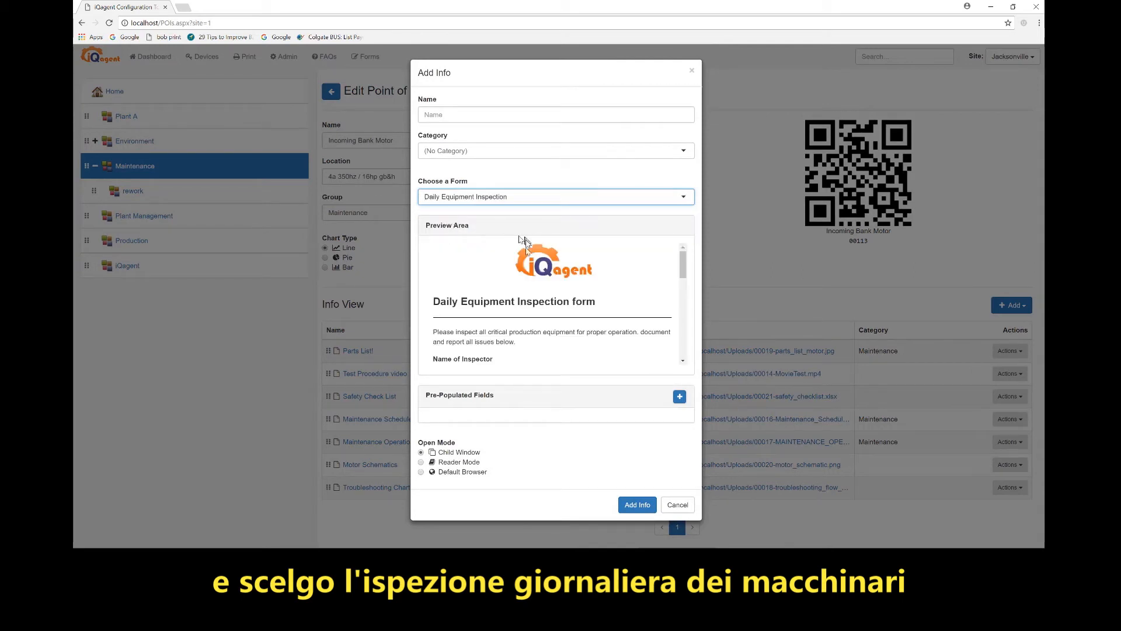
pyautogui.scroll(-6, 554, 312)
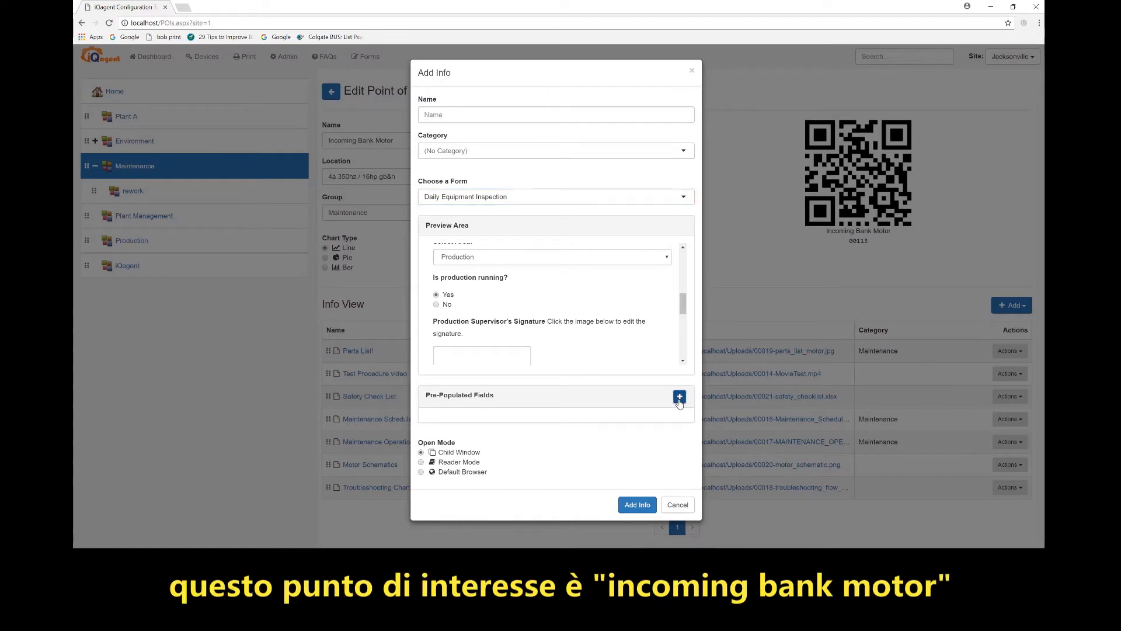
# Add a pre-populated field that fills Equipment Name with "Incoming Bank Motor"
pyautogui.click(679, 396)
pyautogui.click(497, 436)
pyautogui.click(462, 483)
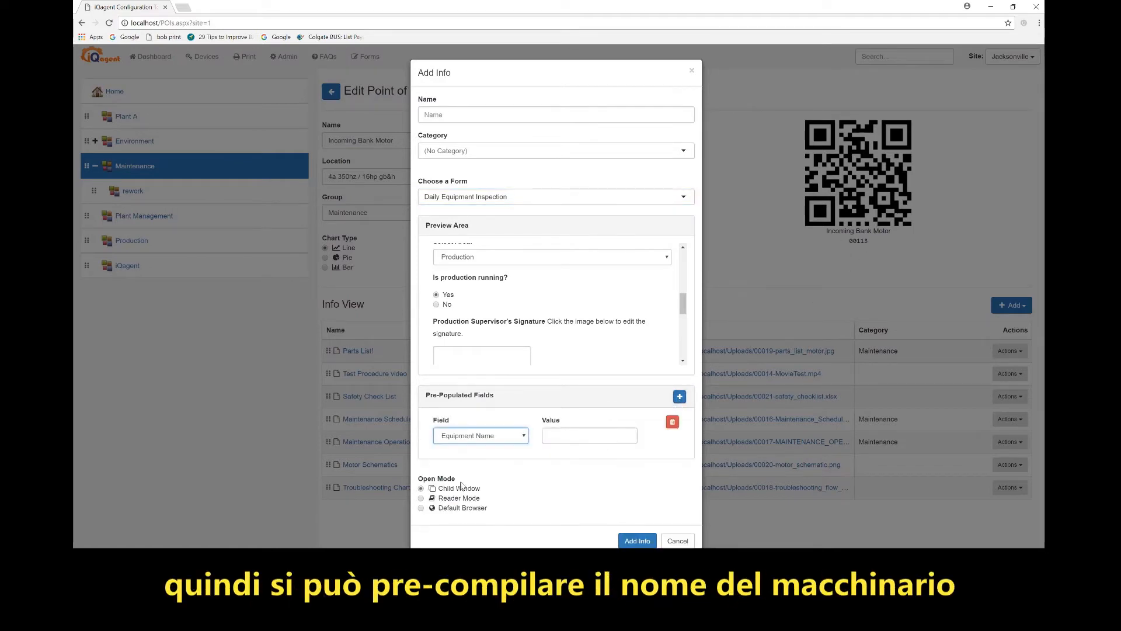
pyautogui.click(554, 439)
pyautogui.write('Incoming Bank Motor')
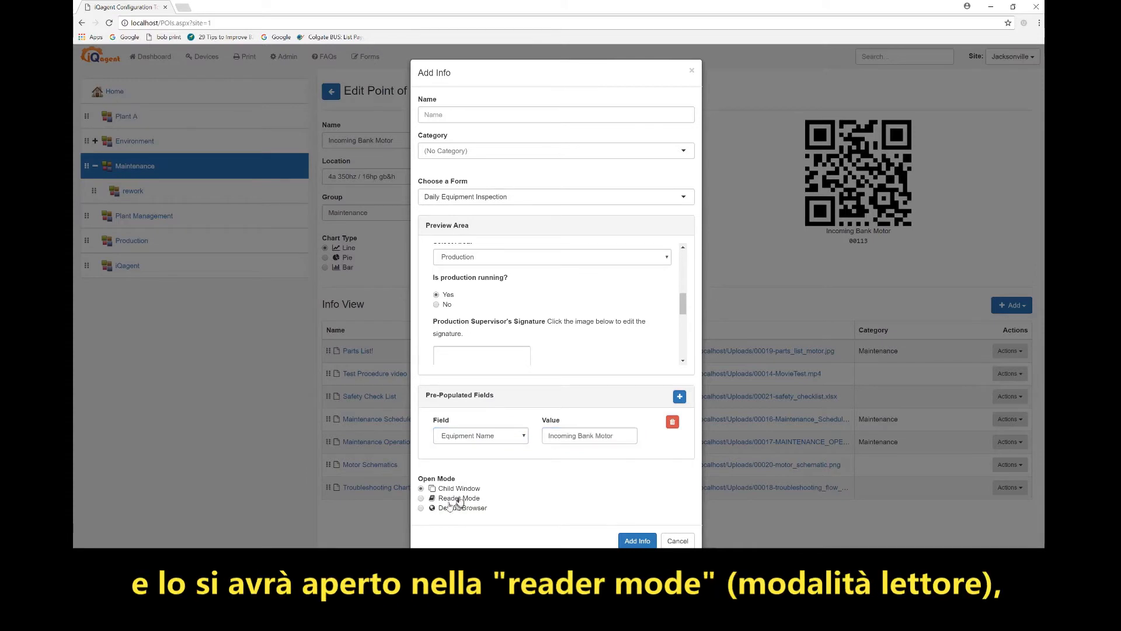
# Name the entry "Daily Equipment Inspection", set it to open in Reader Mode, and add it to the Info View
pyautogui.click(456, 114)
pyautogui.write('Daily Equipment Inspection')
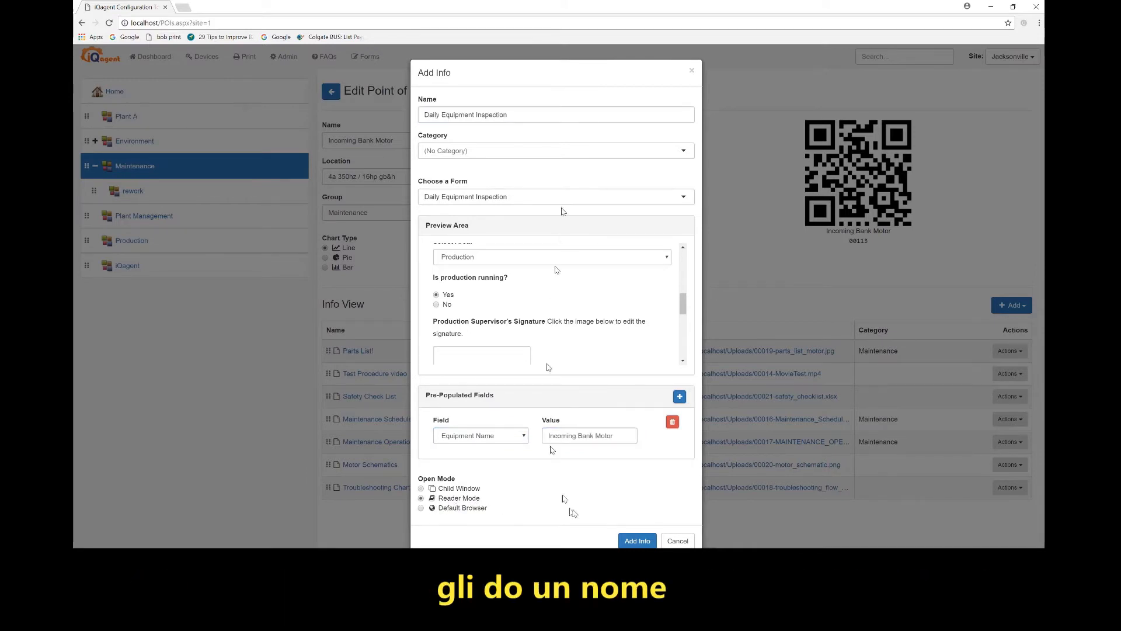
pyautogui.click(637, 540)
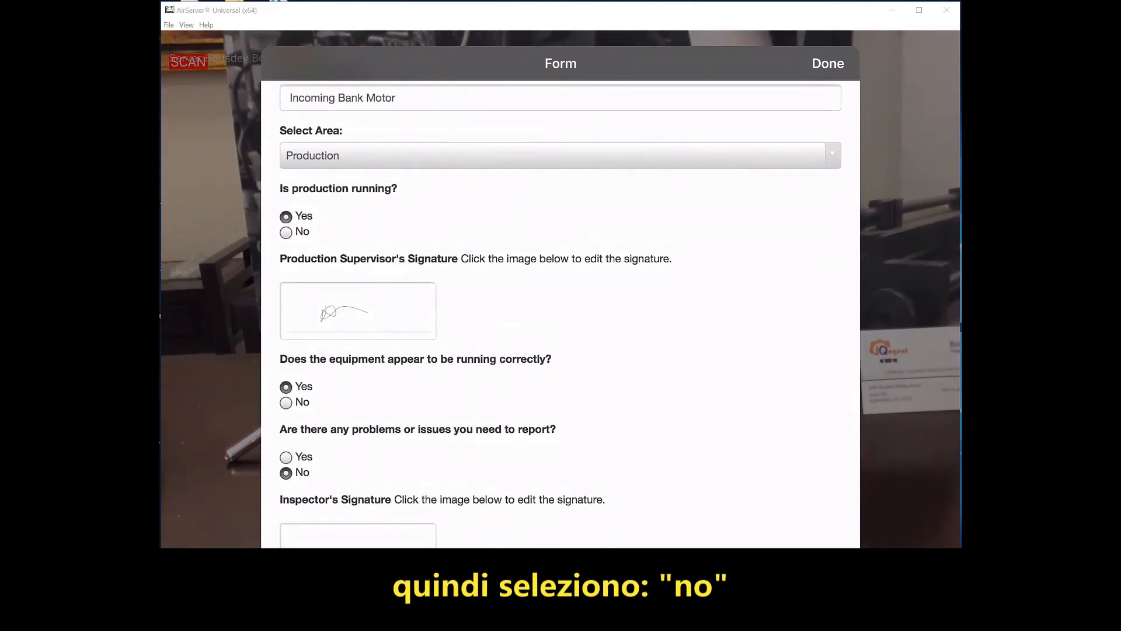
# In the mobile form, answer No to the equipment running correctly and Yes to problems to report, and describe the issue as "Running slow!"
pyautogui.click(286, 402)
pyautogui.click(286, 457)
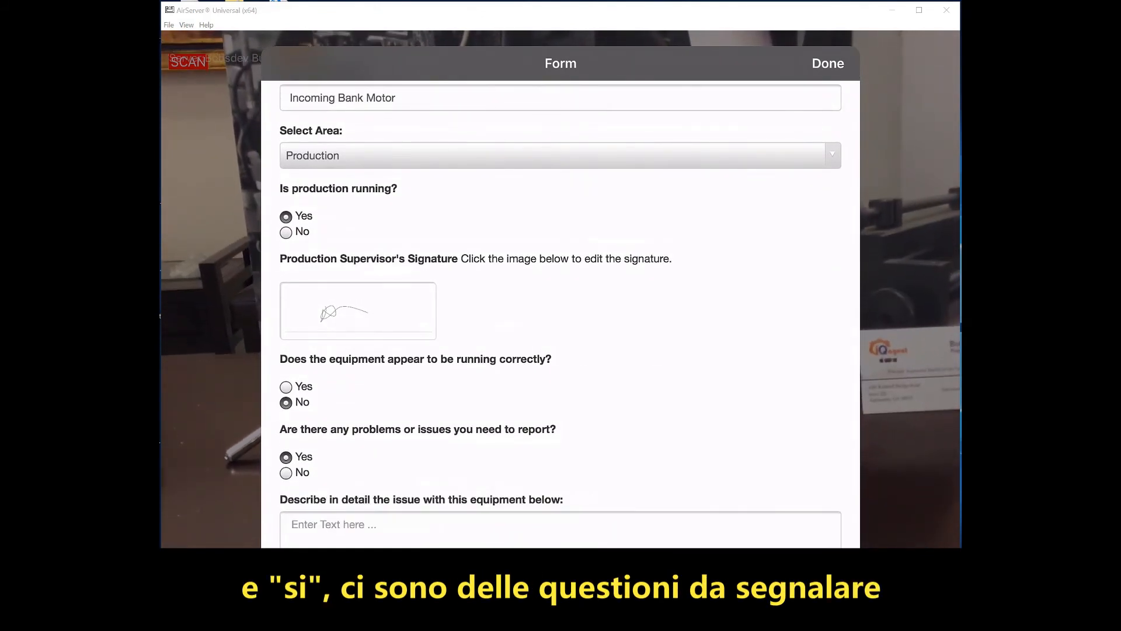
pyautogui.scroll(-2, 560, 315)
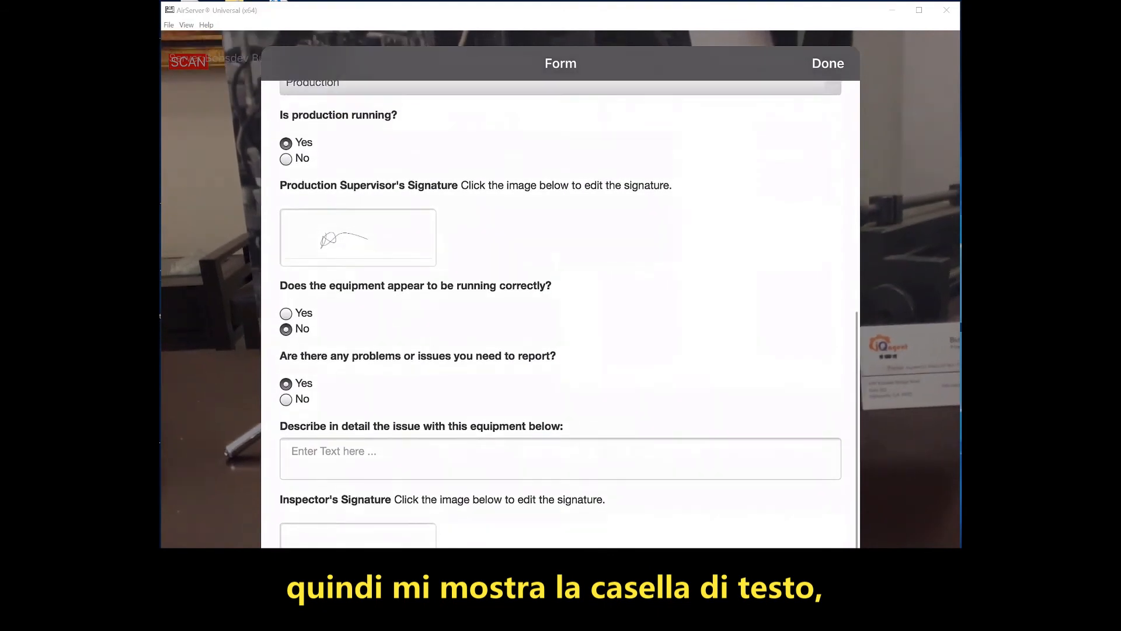
pyautogui.click(409, 462)
pyautogui.write('Running slow!')
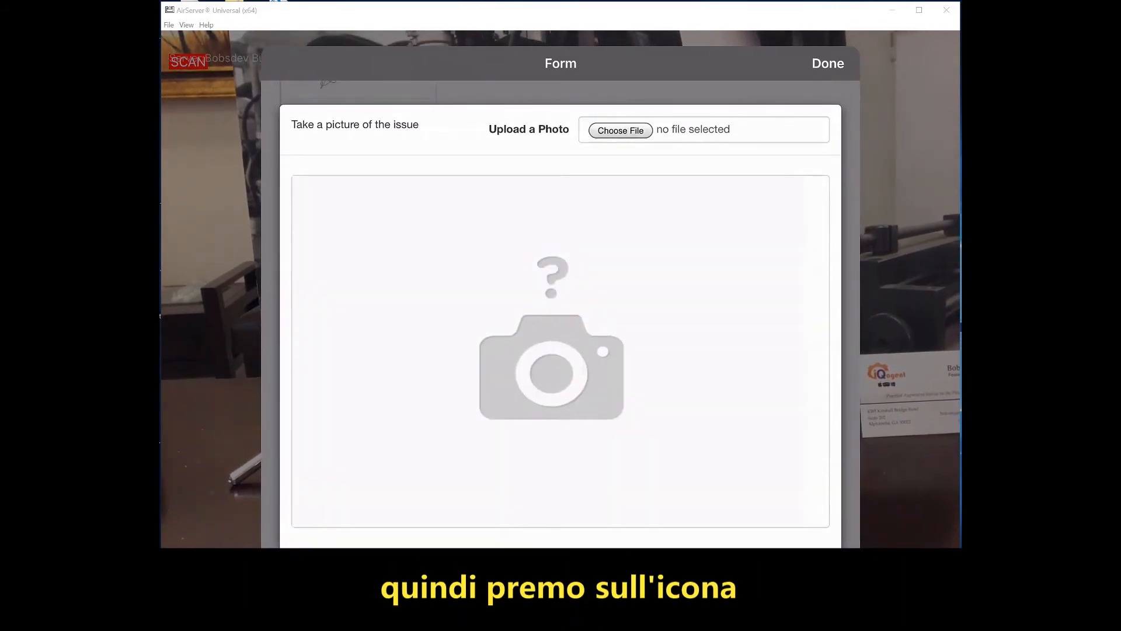
# Take a photo of the machine with the device camera and use it as the picture of the issue
pyautogui.click(621, 130)
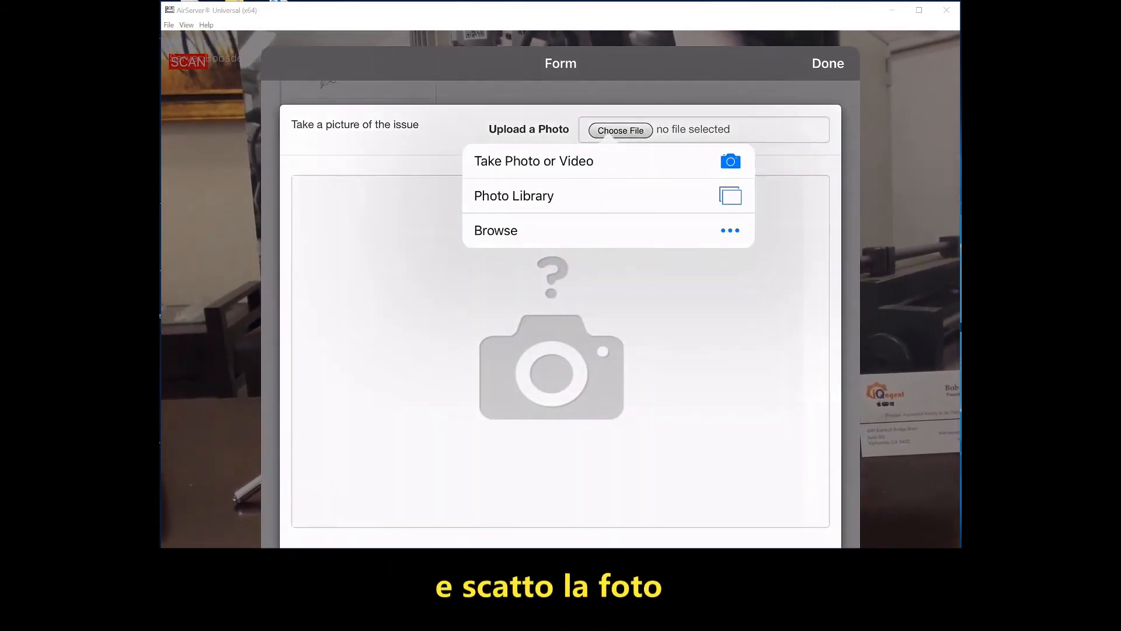
pyautogui.click(533, 161)
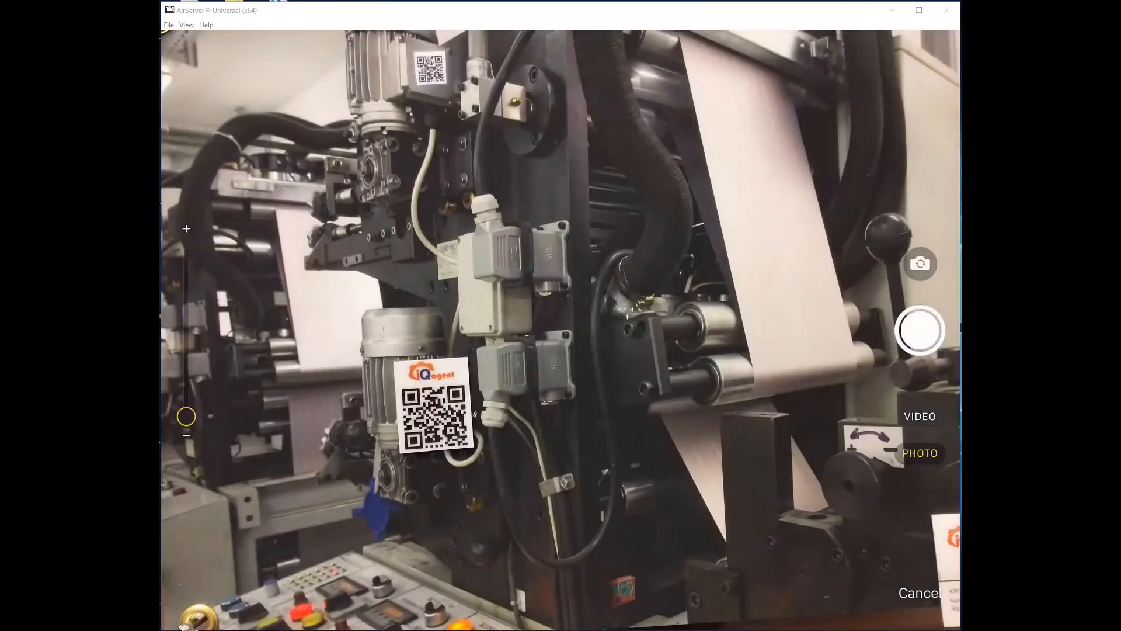
pyautogui.click(919, 330)
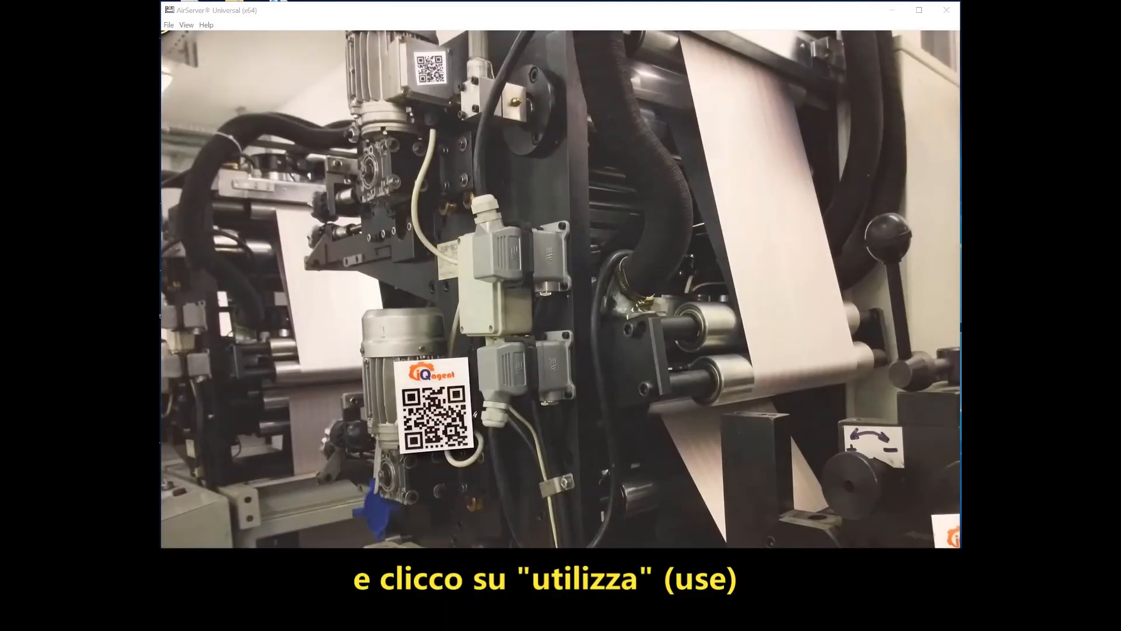
pyautogui.click(924, 610)
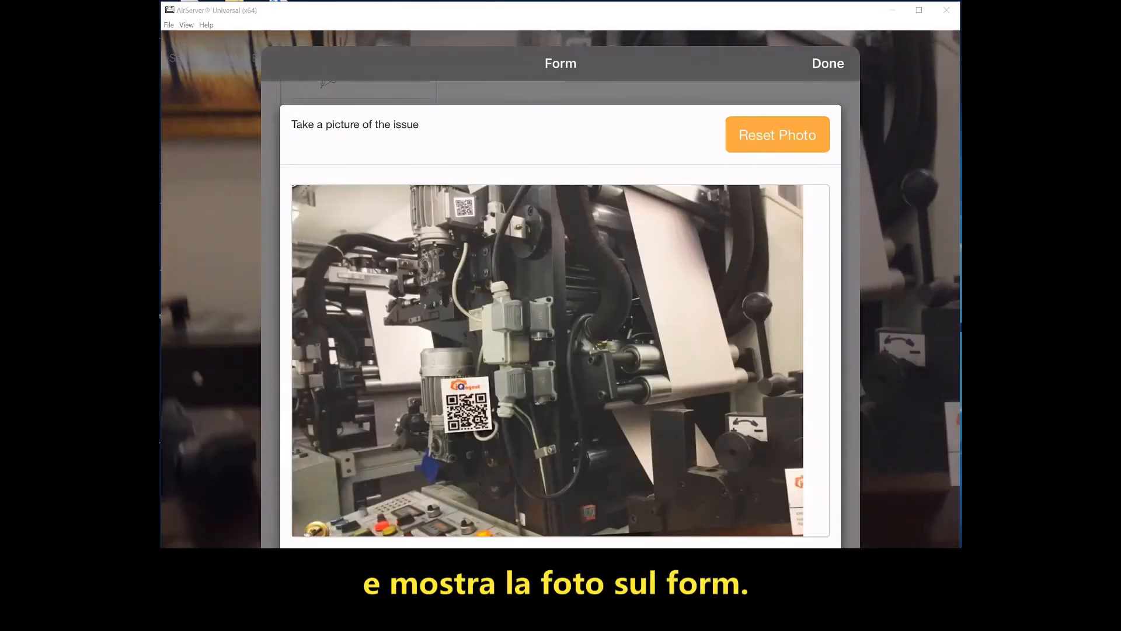
# Draw a yellow upward-pointing arrow on the photo beside the motor with the large QR code
pyautogui.moveTo(398, 283); pyautogui.dragTo(401, 364)
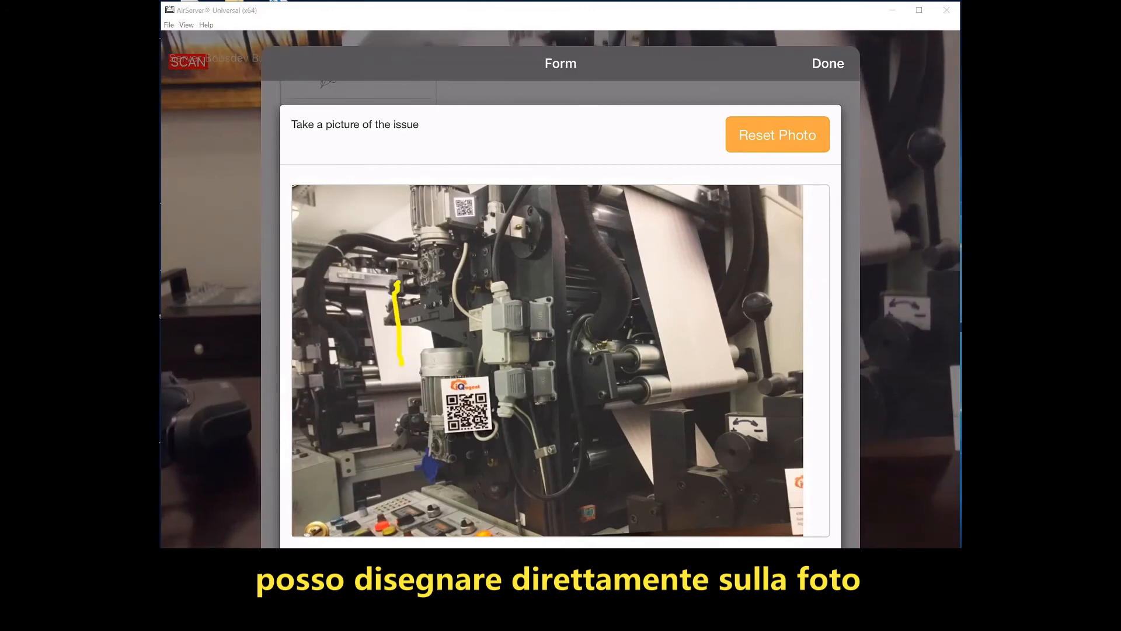
pyautogui.moveTo(362, 312)
pyautogui.mouseDown()
pyautogui.moveTo(377, 295)
pyautogui.moveTo(423, 303)
pyautogui.mouseUp()
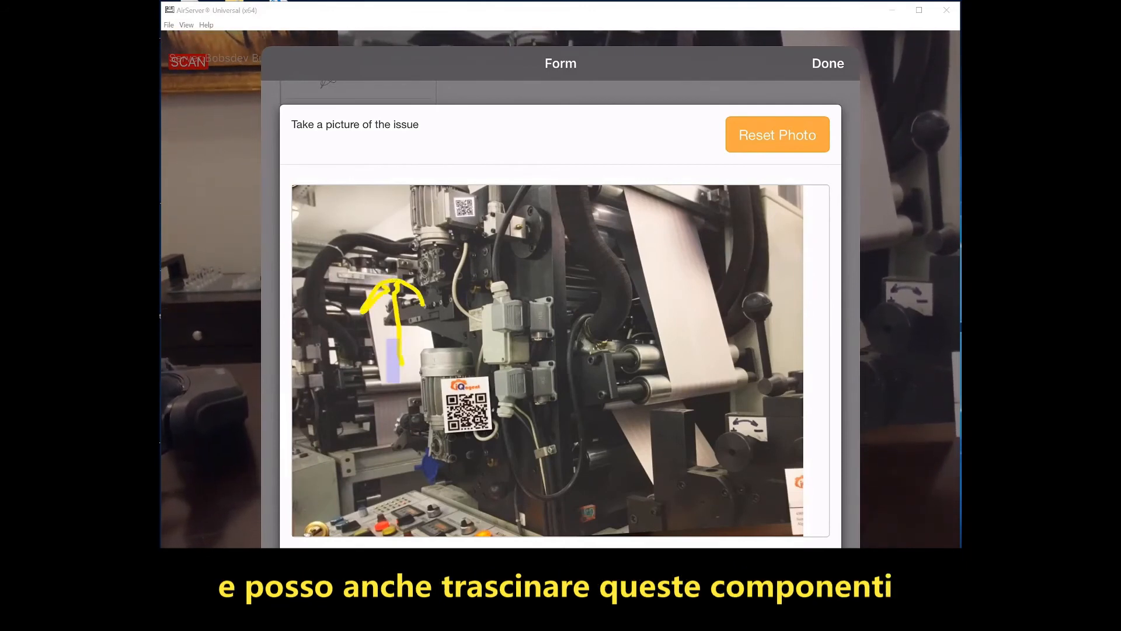
# Move the yellow arrow's shaft and head closer to the motor with the large QR code, and save the annotated photo to the form
pyautogui.moveTo(399, 323); pyautogui.dragTo(410, 372)
pyautogui.moveTo(392, 294); pyautogui.dragTo(409, 337)
pyautogui.scroll(-3, 560, 350)
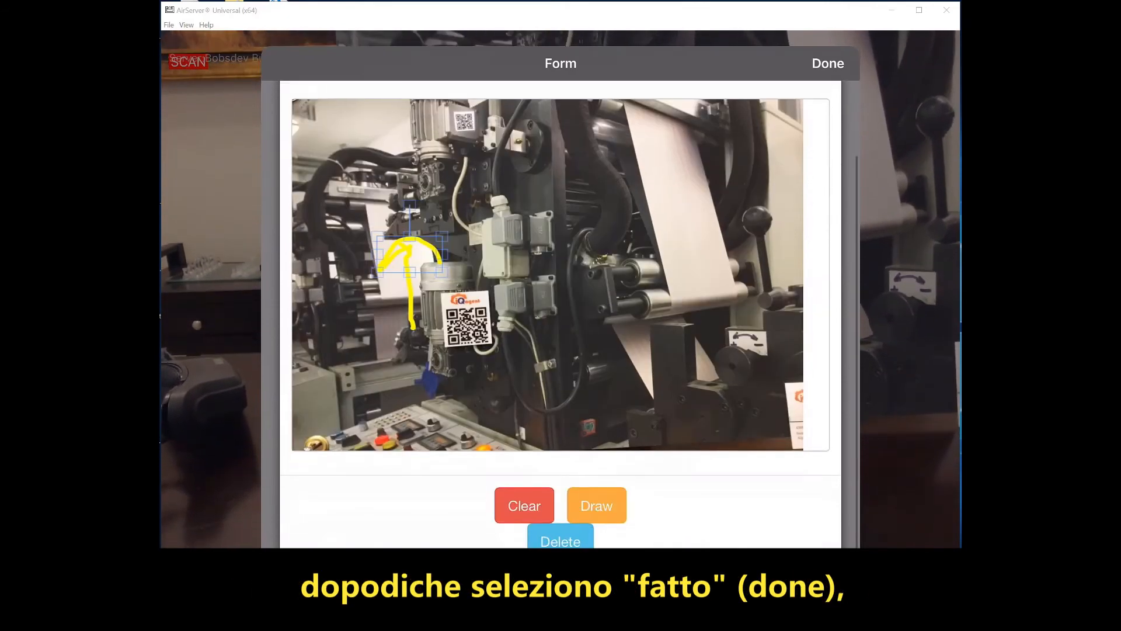
pyautogui.click(601, 578)
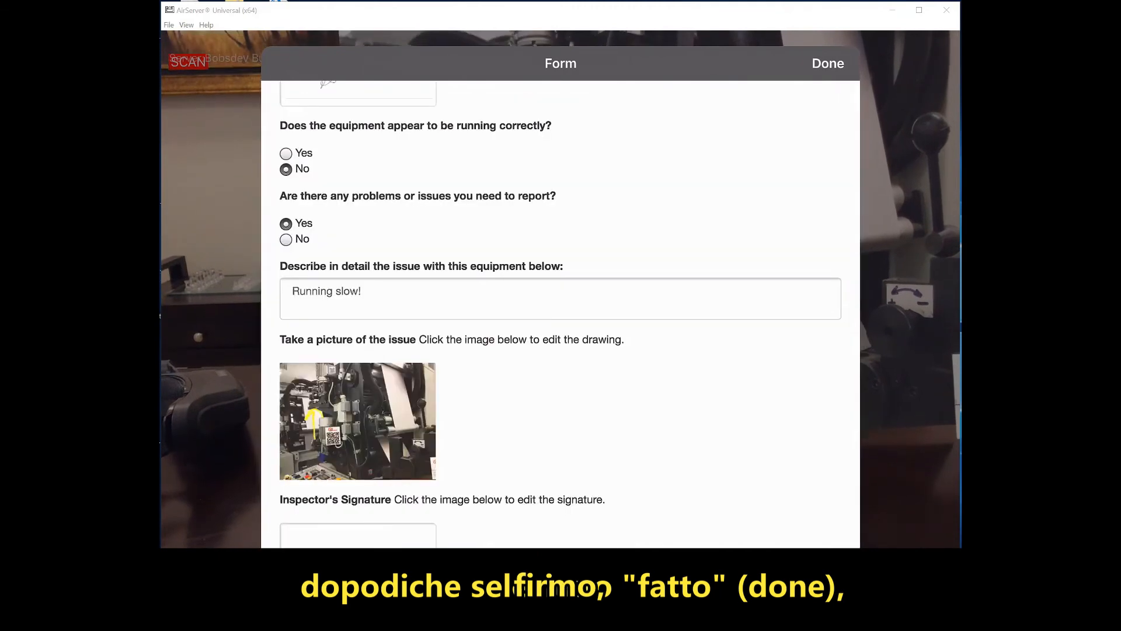
# Draw the inspector's signature by hand in its signature field and submit the inspection form
pyautogui.click(357, 536)
pyautogui.moveTo(418, 345)
pyautogui.mouseDown()
pyautogui.moveTo(450, 276)
pyautogui.moveTo(420, 319)
pyautogui.moveTo(751, 325)
pyautogui.mouseUp()
pyautogui.click(790, 433)
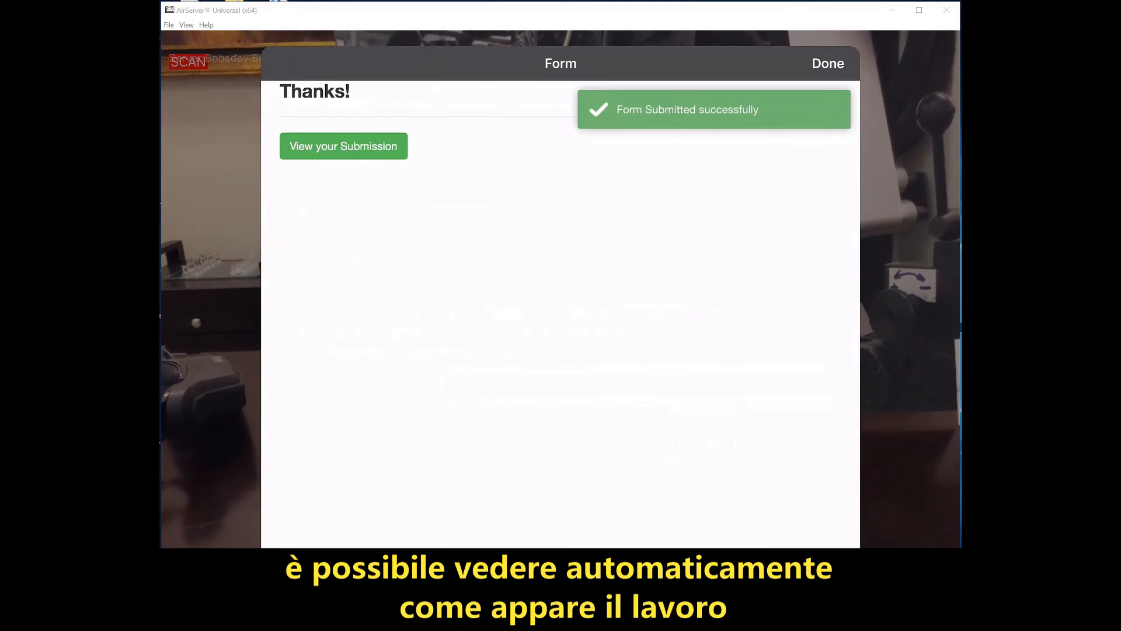
# View the submitted Daily Equipment Inspection form and review its answers, signatures and issue photo
pyautogui.click(343, 146)
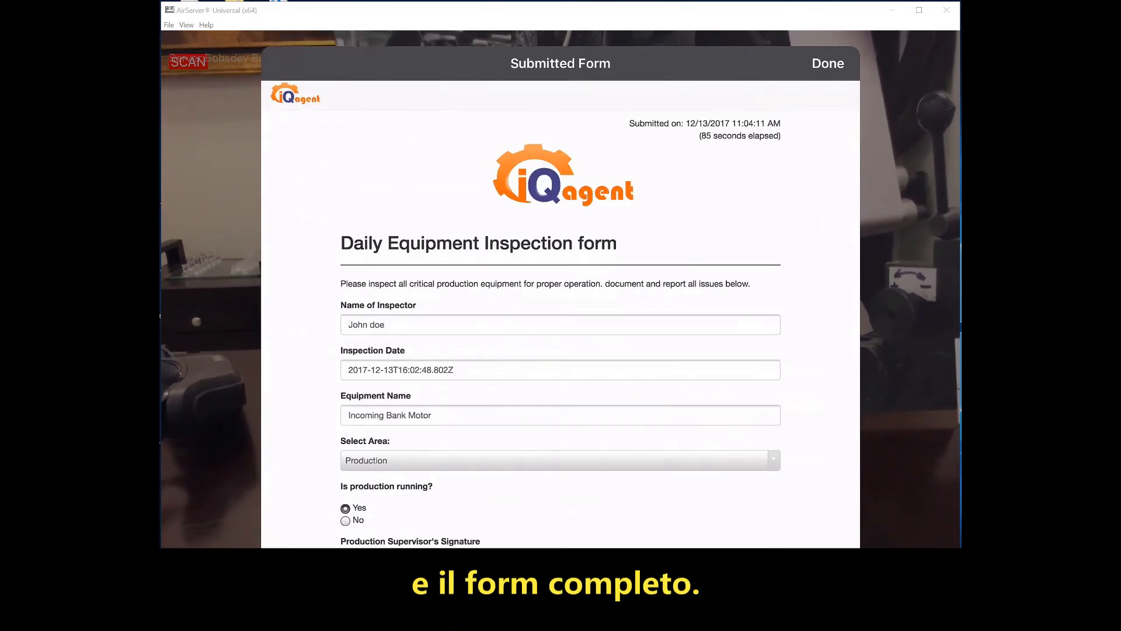
pyautogui.scroll(-5, 560, 350)
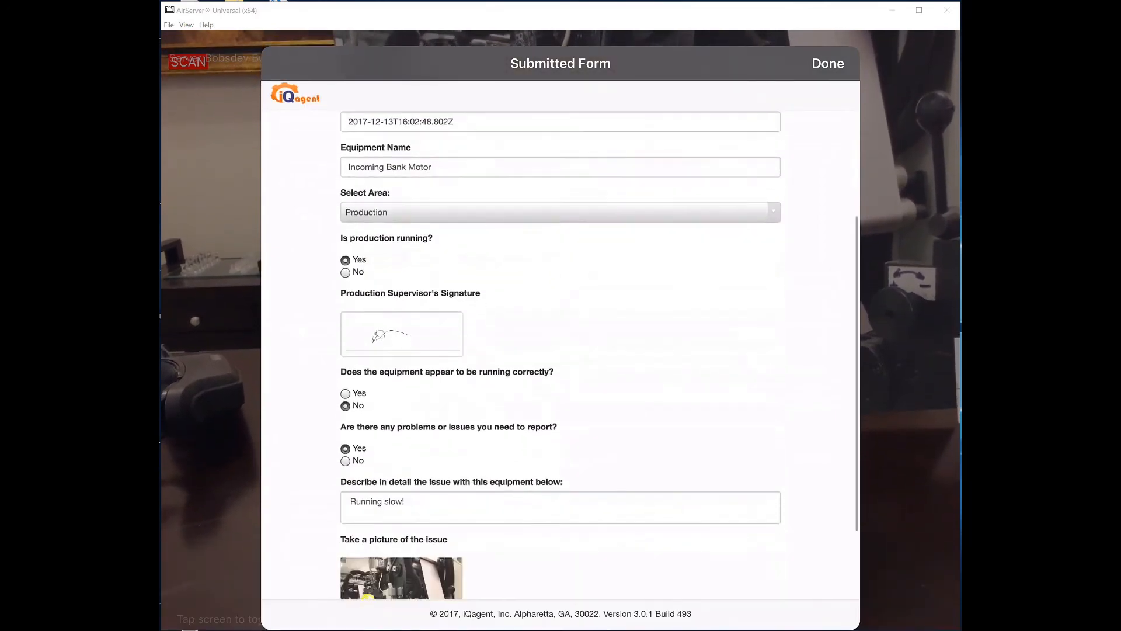
pyautogui.scroll(-3, 561, 350)
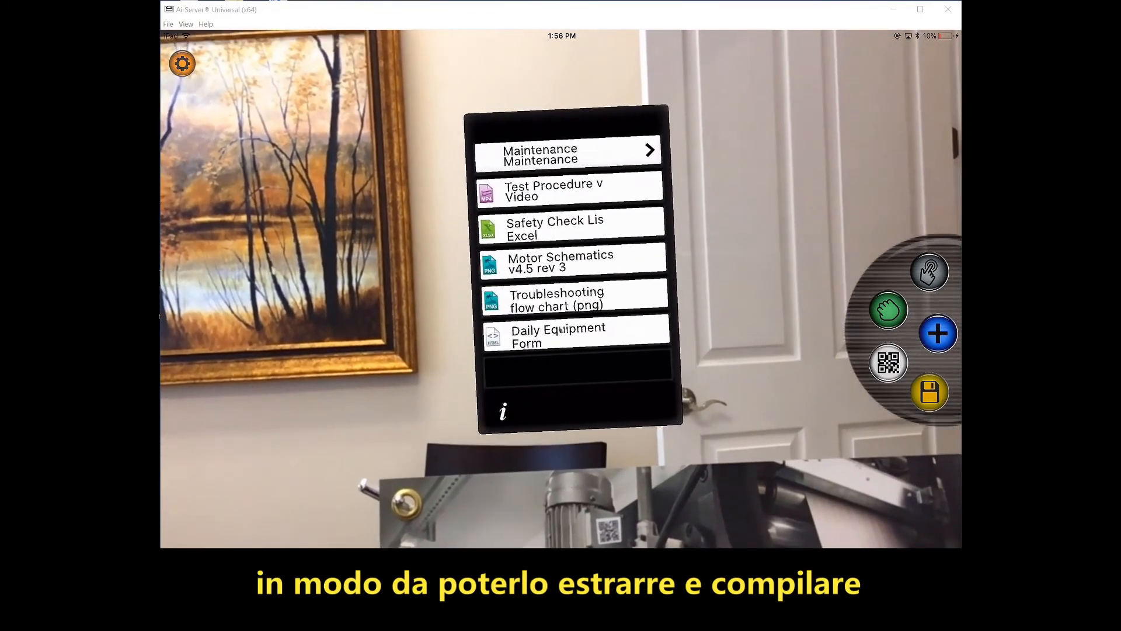
# Open the Daily Equipment form from the Info View floating above the motor
pyautogui.click(559, 330)
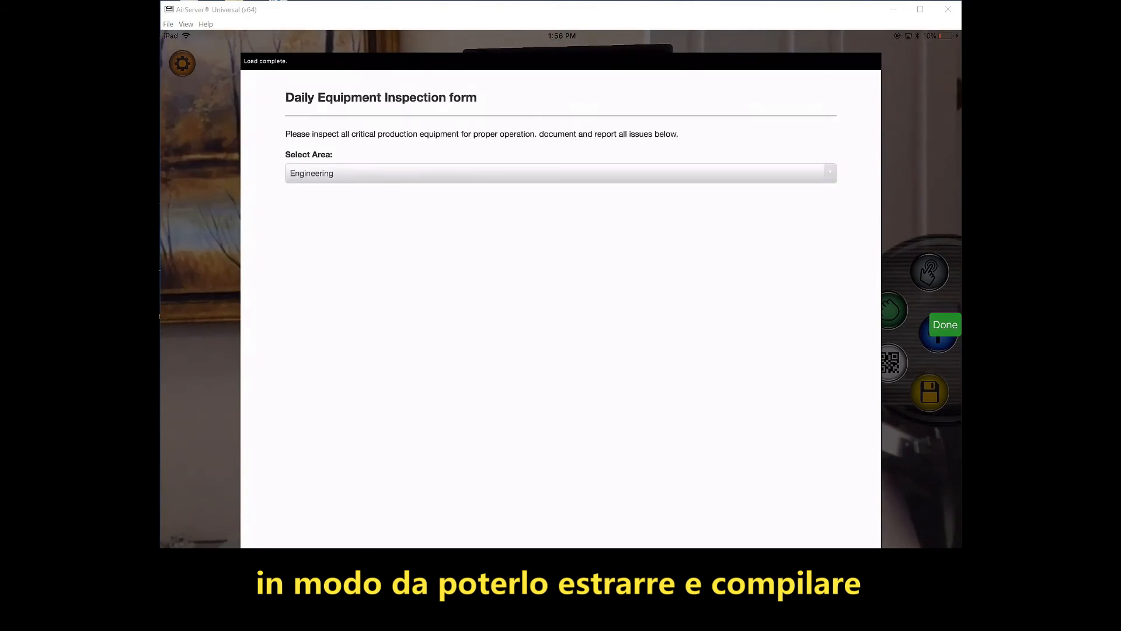